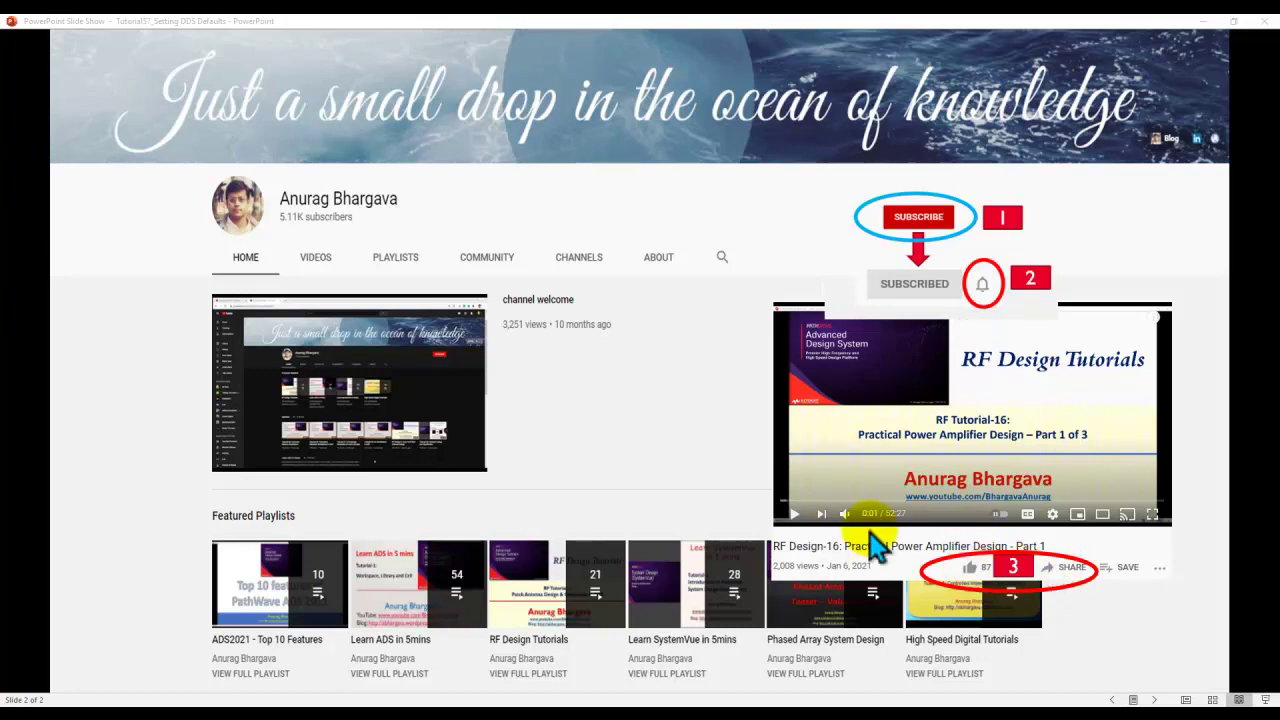
Return to the tutorial's title slide in PowerPoint and switch to the ADS Data Display window
key(Left)
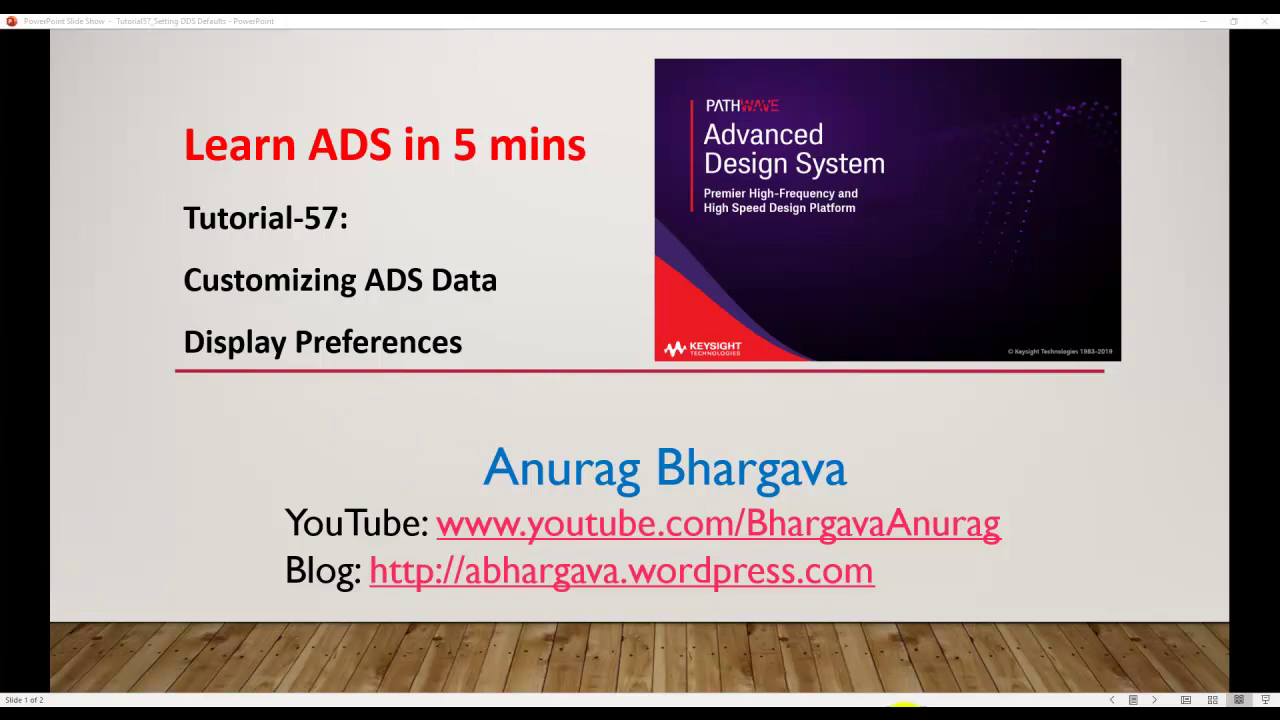
key(alt+Tab)
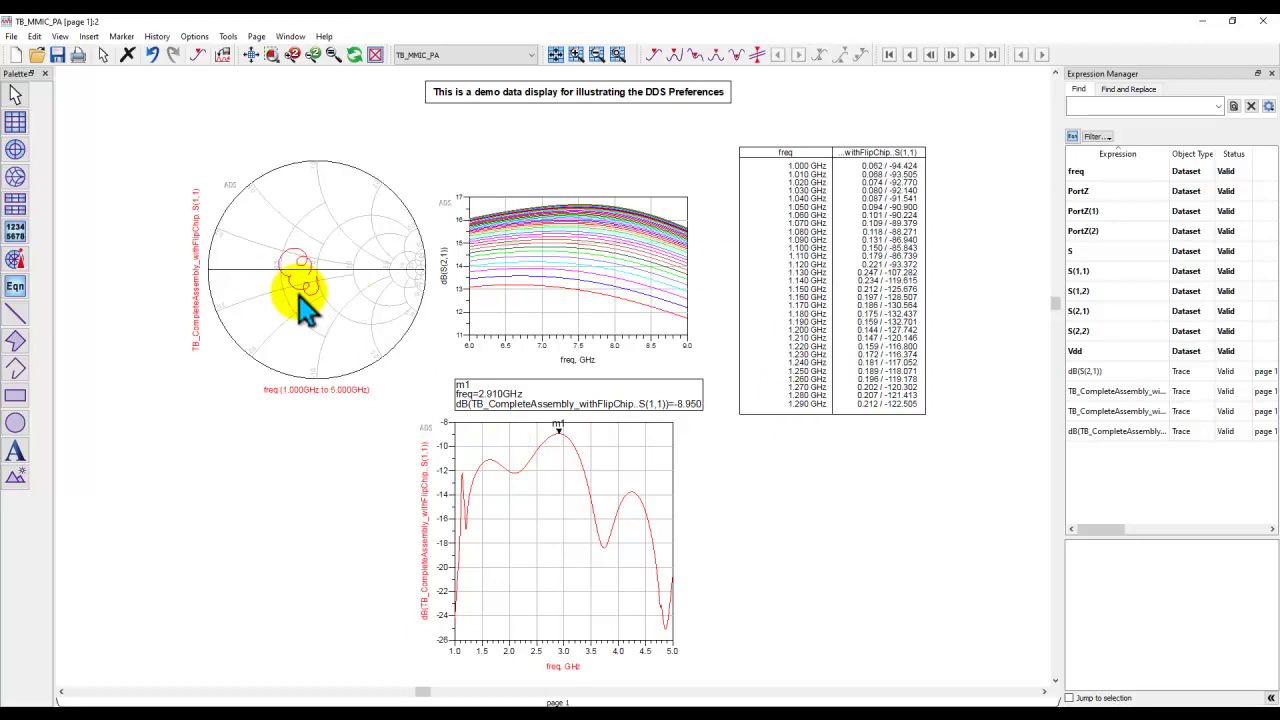
Place marker m2 on the Smith chart trace and nudge its readout up-left
click(198, 55)
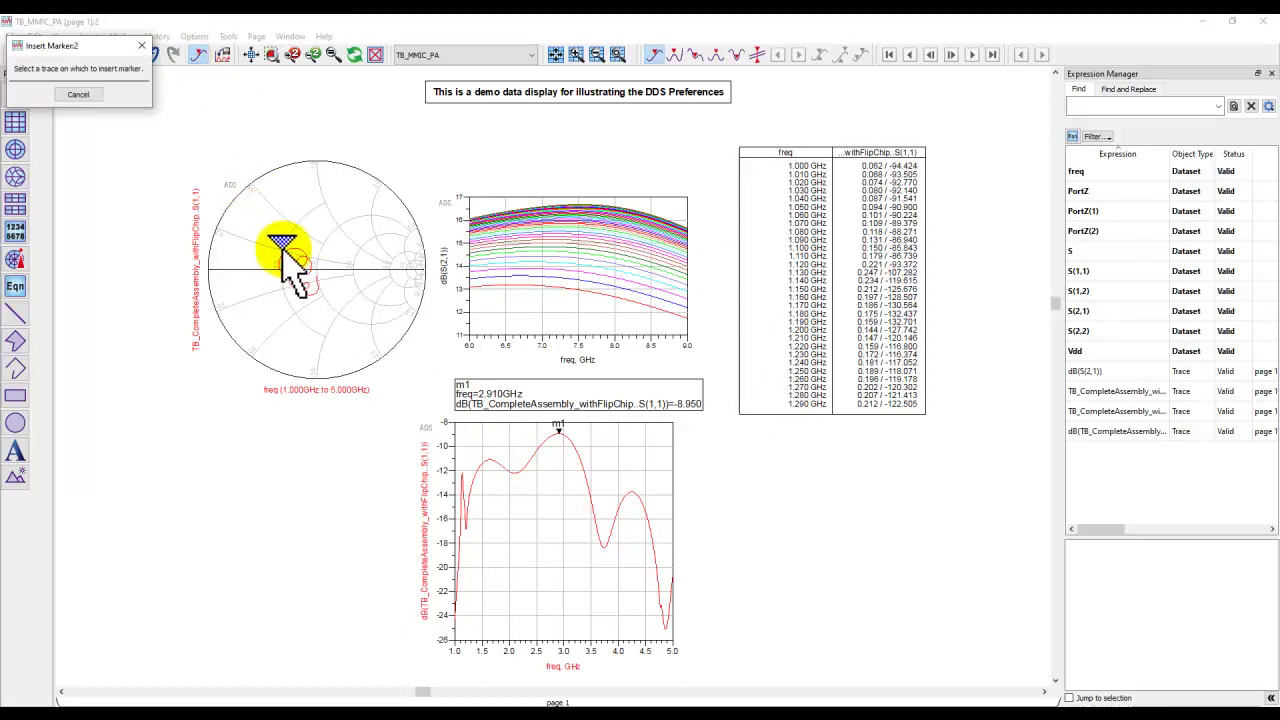
click(286, 247)
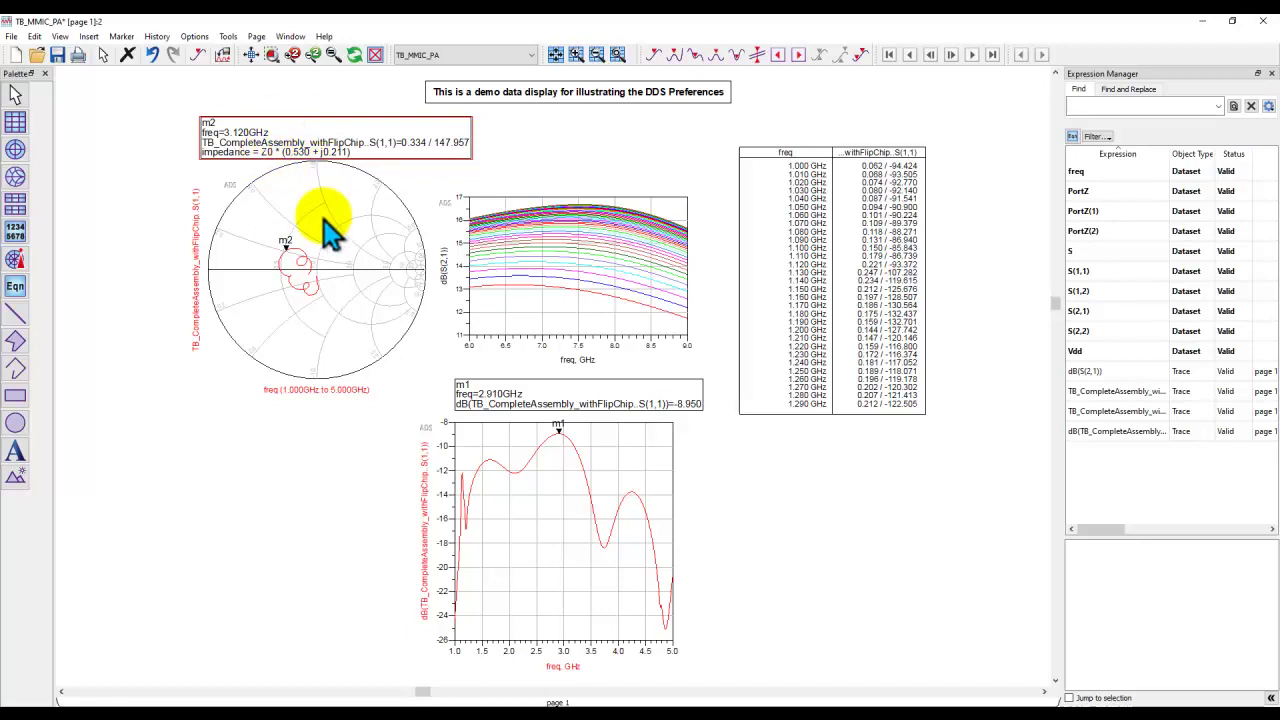
drag(347, 152, 335, 146)
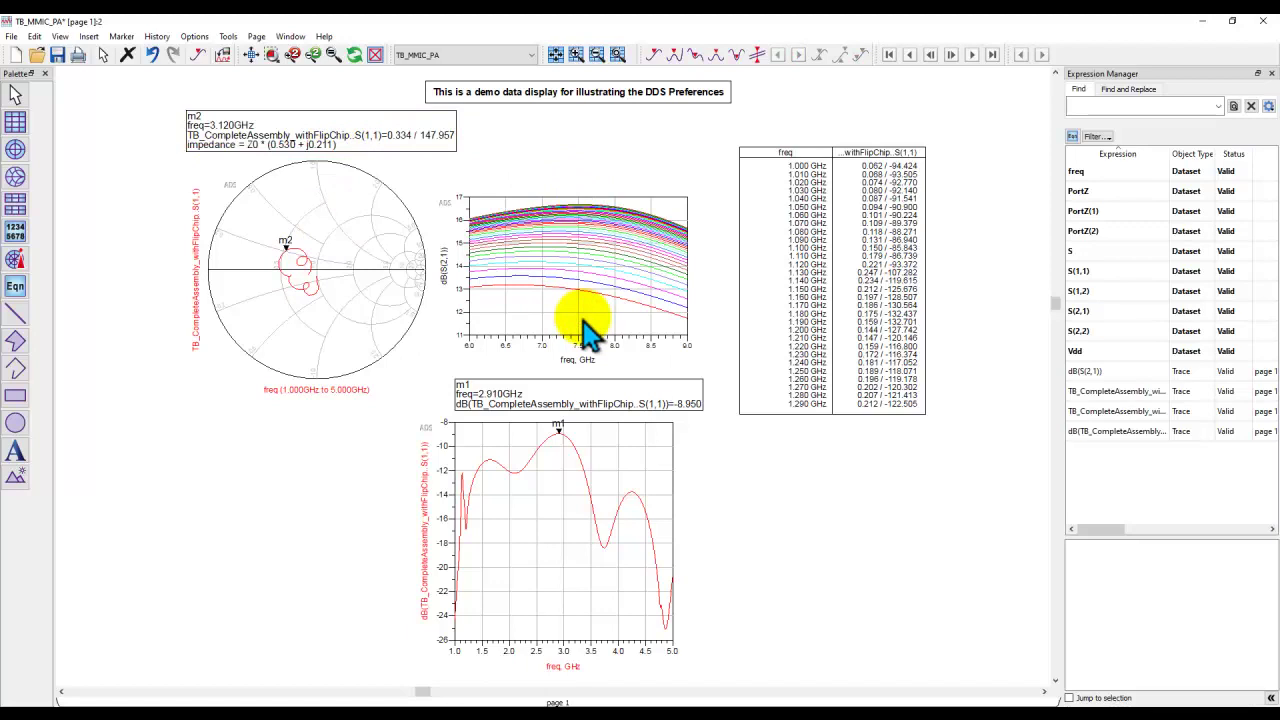
Place marker m3 on the dB(S(2,1)) curves, dismiss the 25-trace warning, and move the table and m3 readout right
click(757, 55)
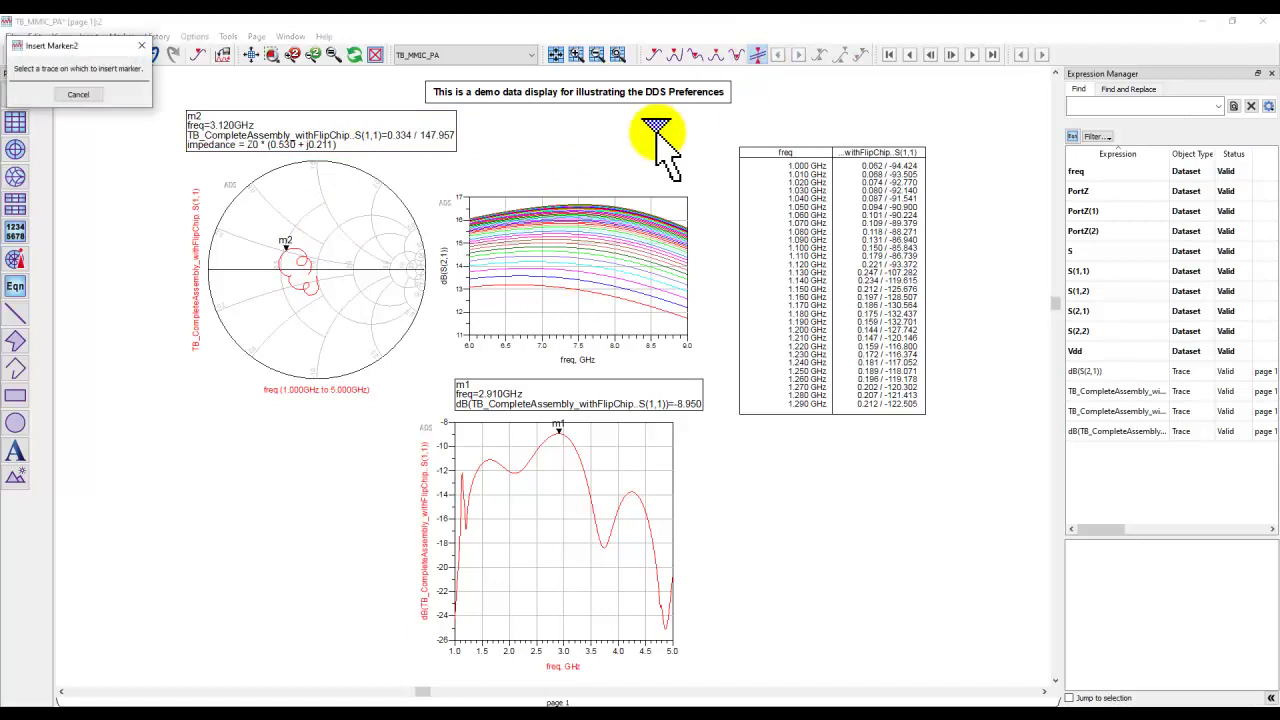
click(578, 207)
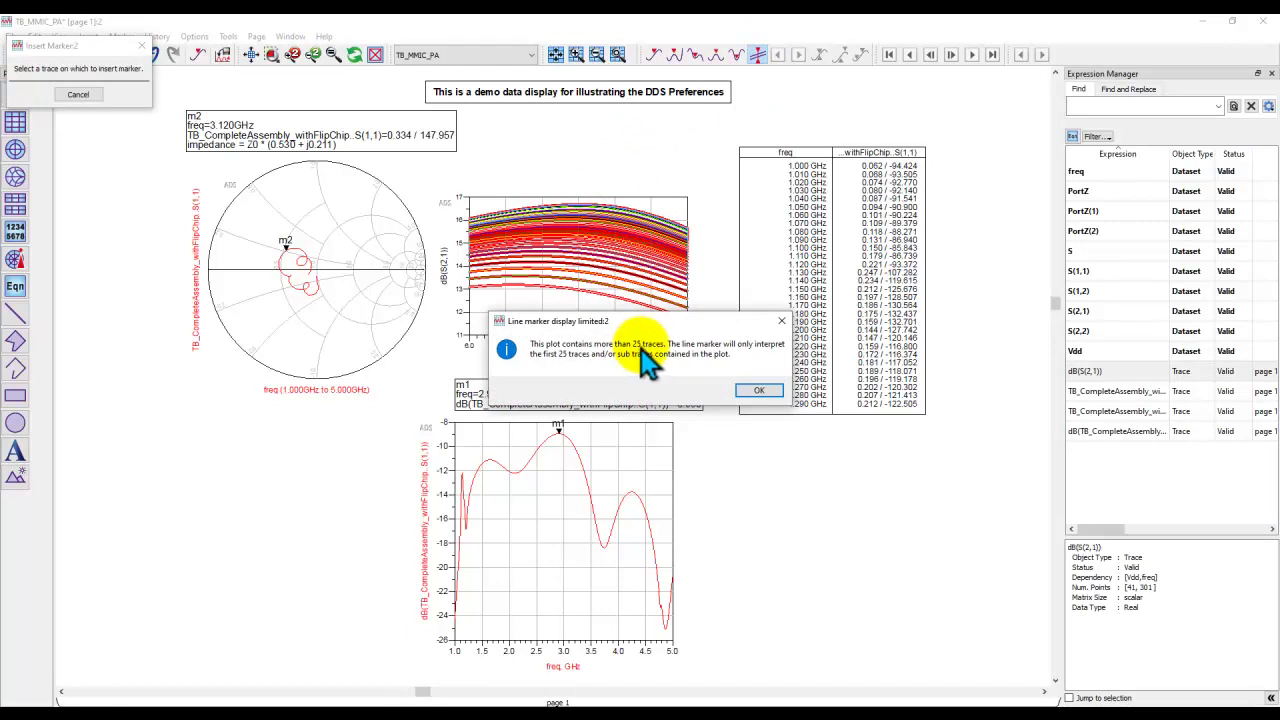
click(757, 390)
drag(817, 329, 900, 340)
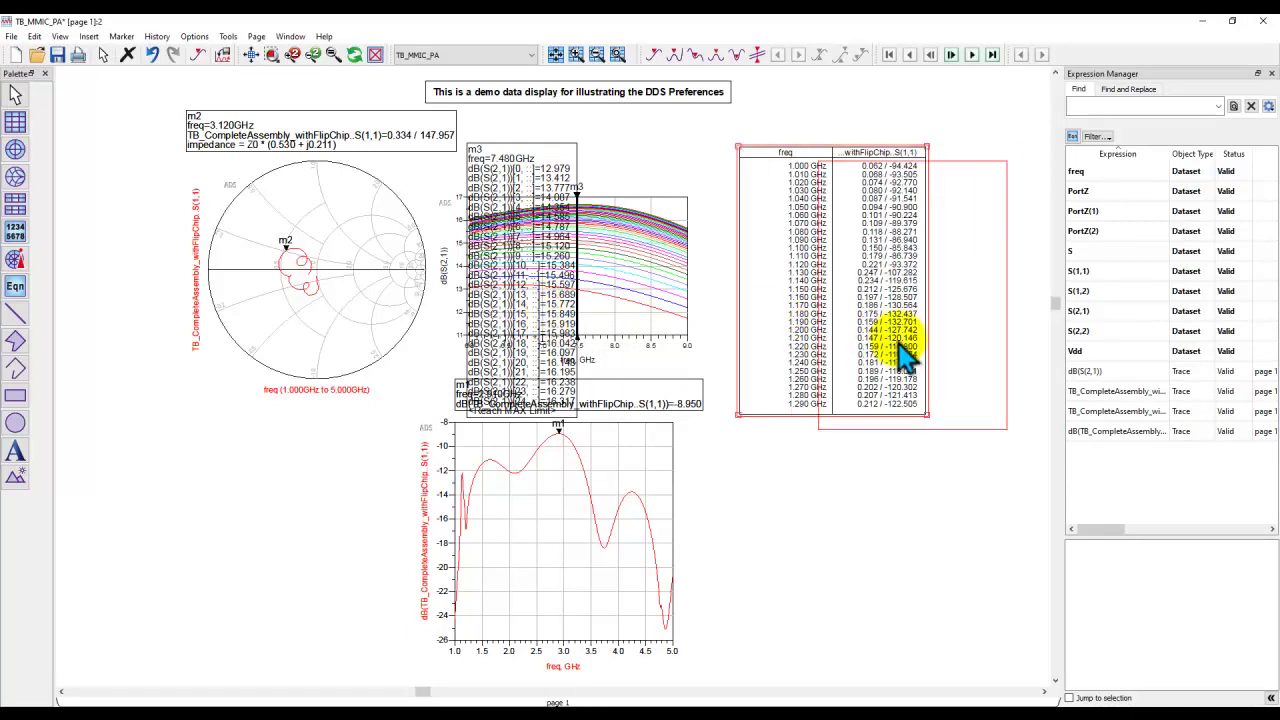
drag(521, 284, 757, 296)
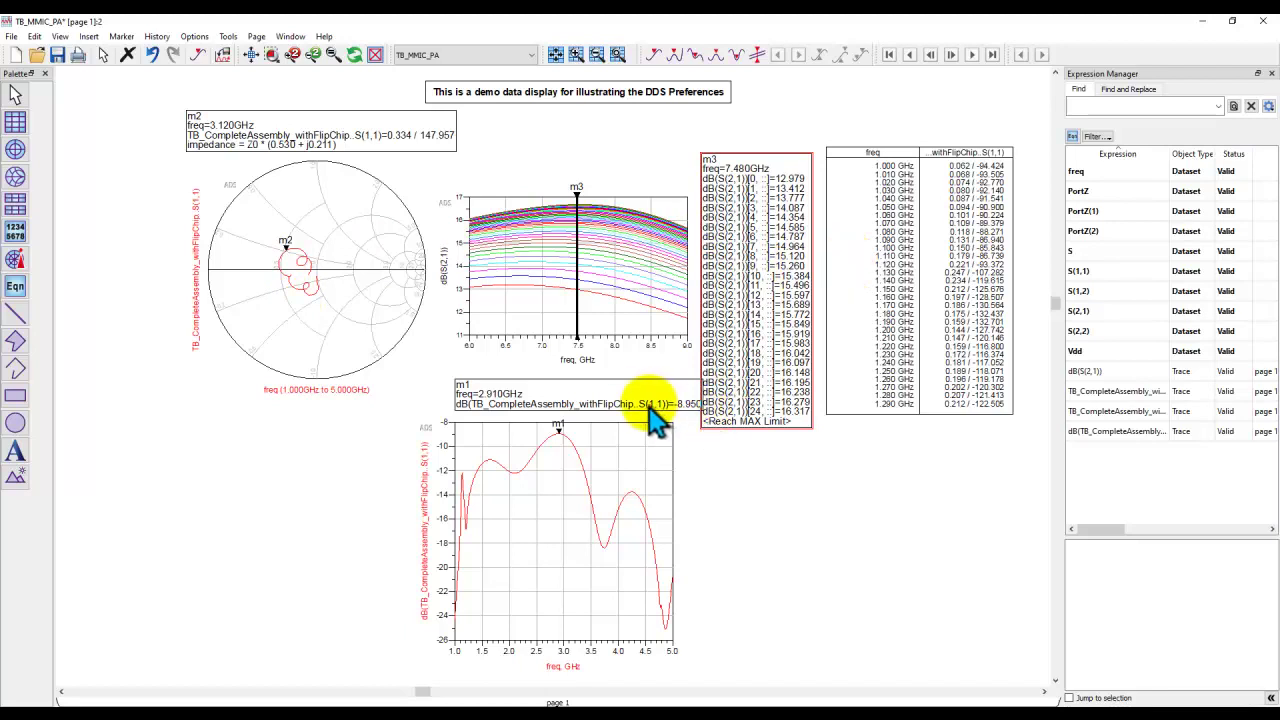
Nudge the m1 readout left and set marker m2's reference impedance Zo to 50
drag(648, 415, 625, 411)
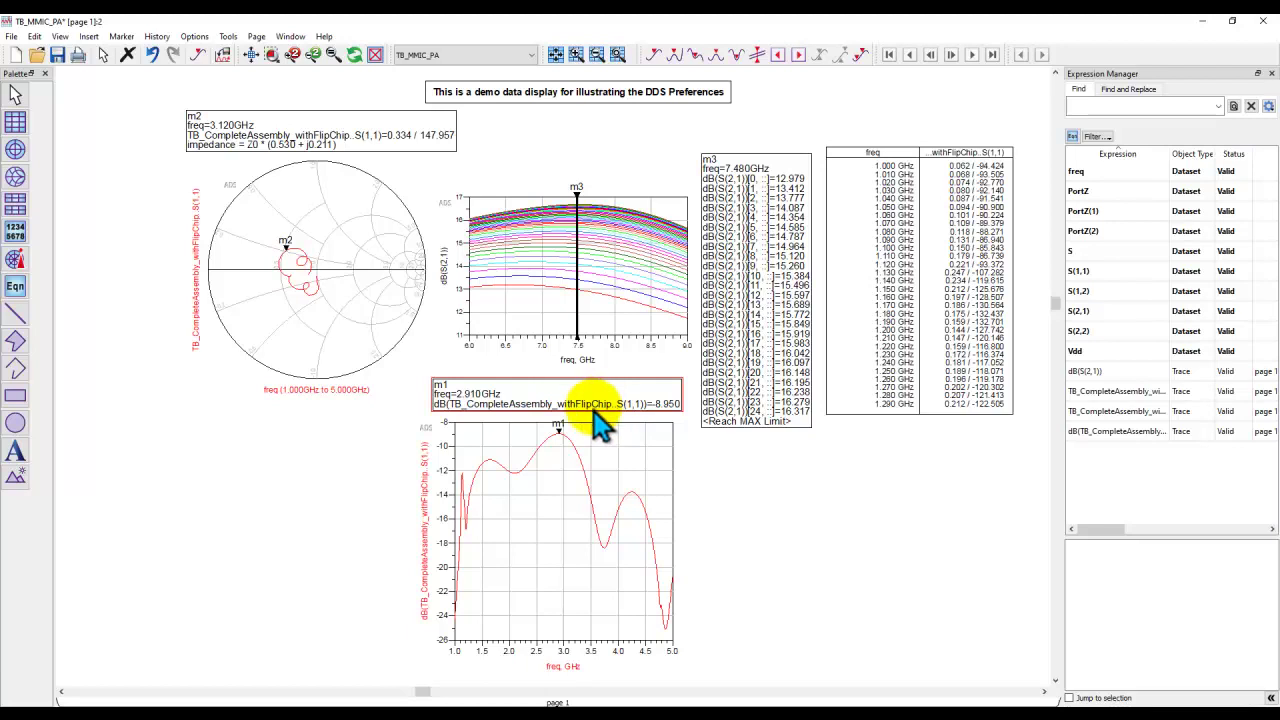
double_click(265, 152)
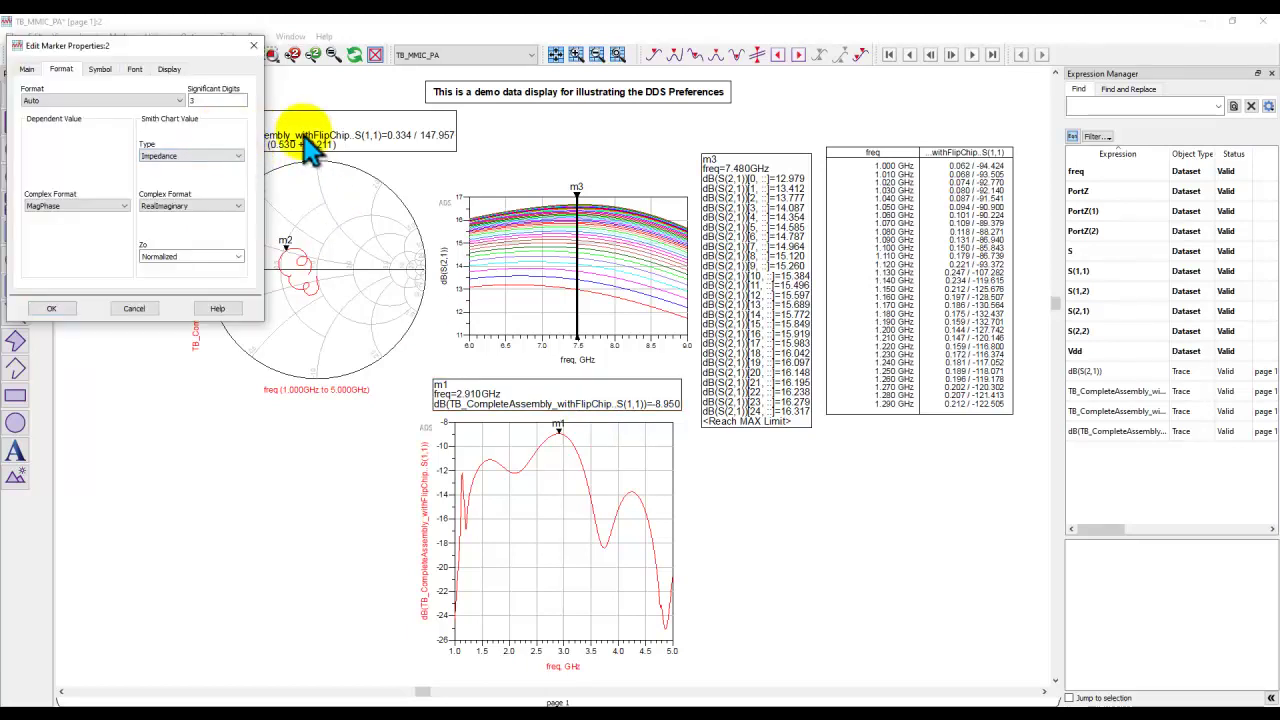
click(239, 258)
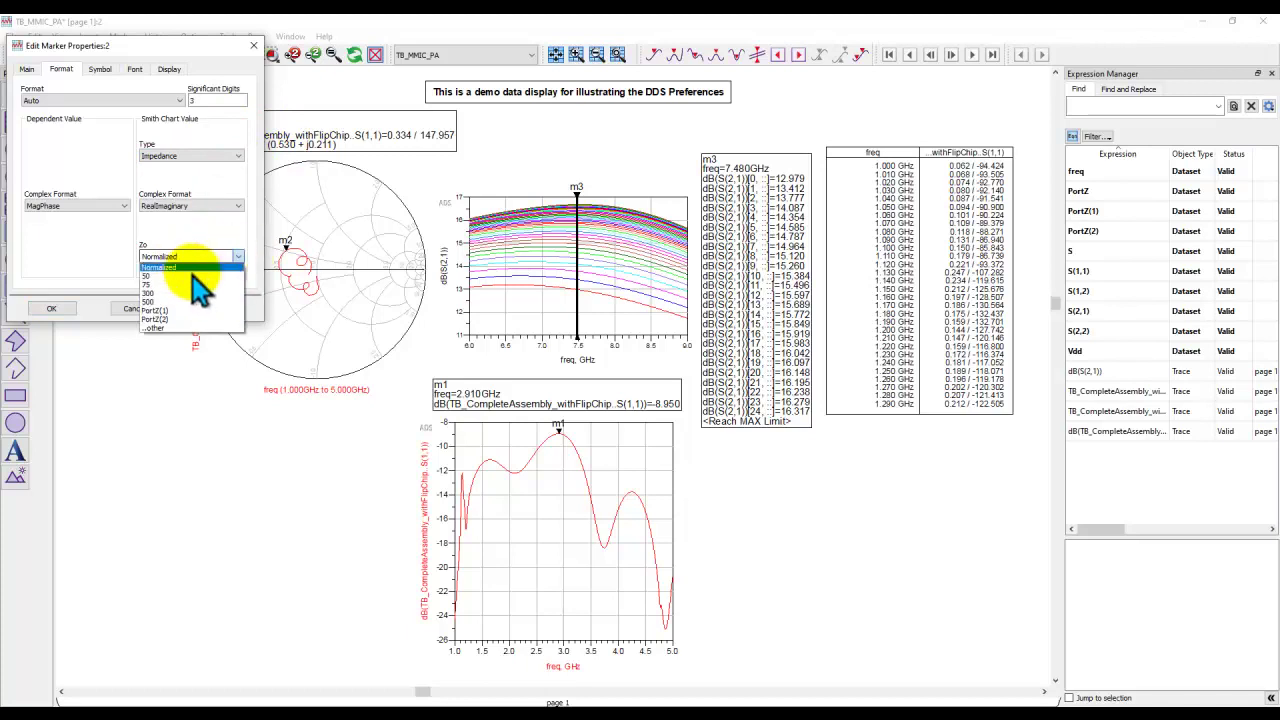
click(195, 276)
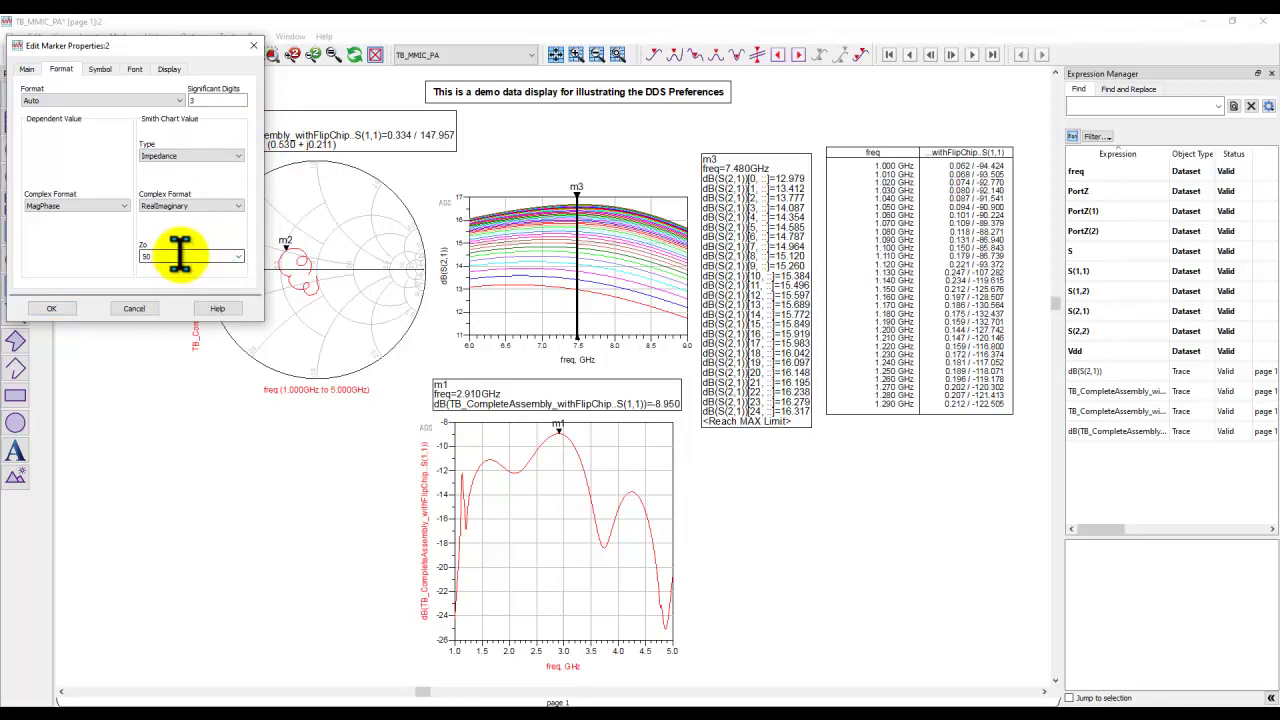
Look over m2's Symbol, Font and Main settings, then cancel without keeping changes
click(100, 70)
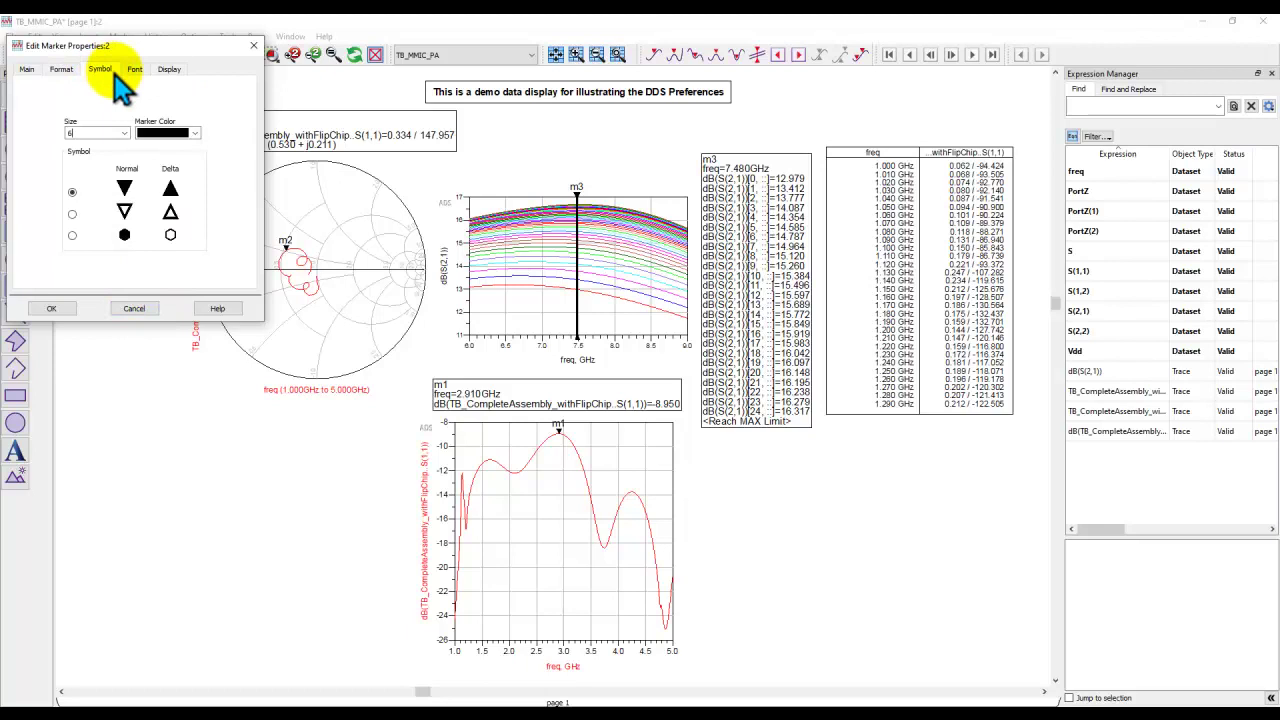
click(134, 69)
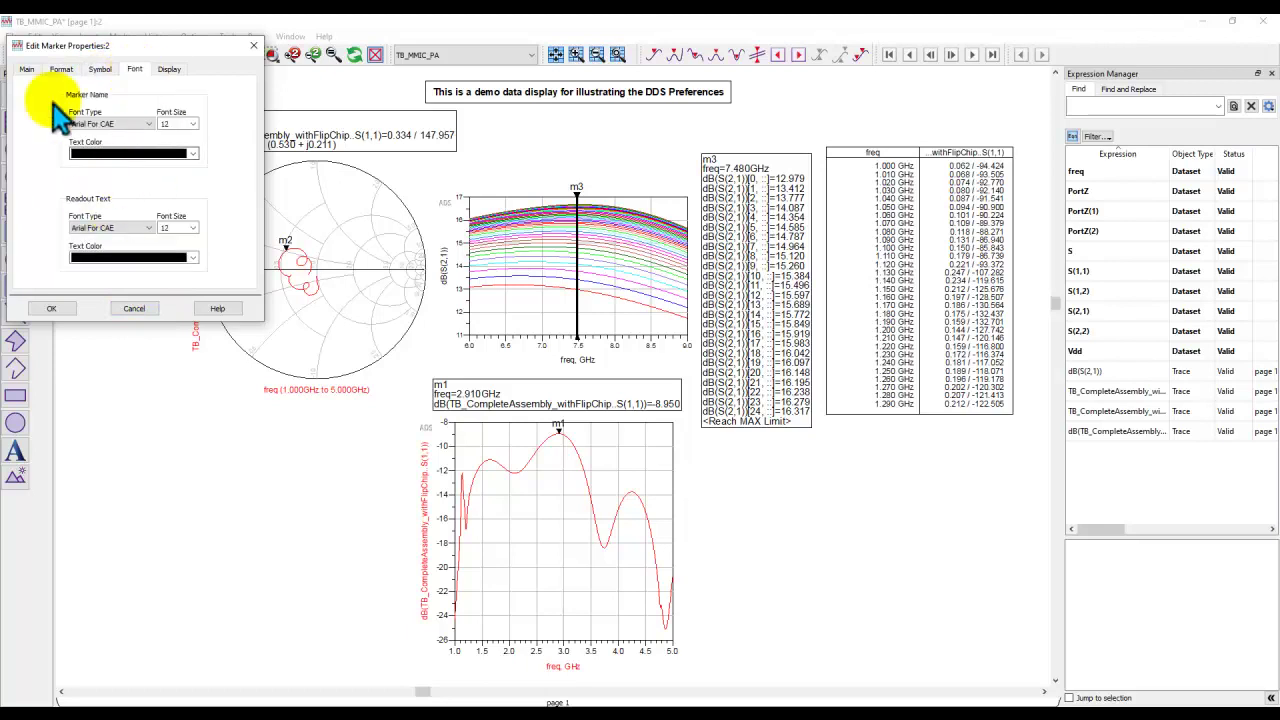
click(27, 69)
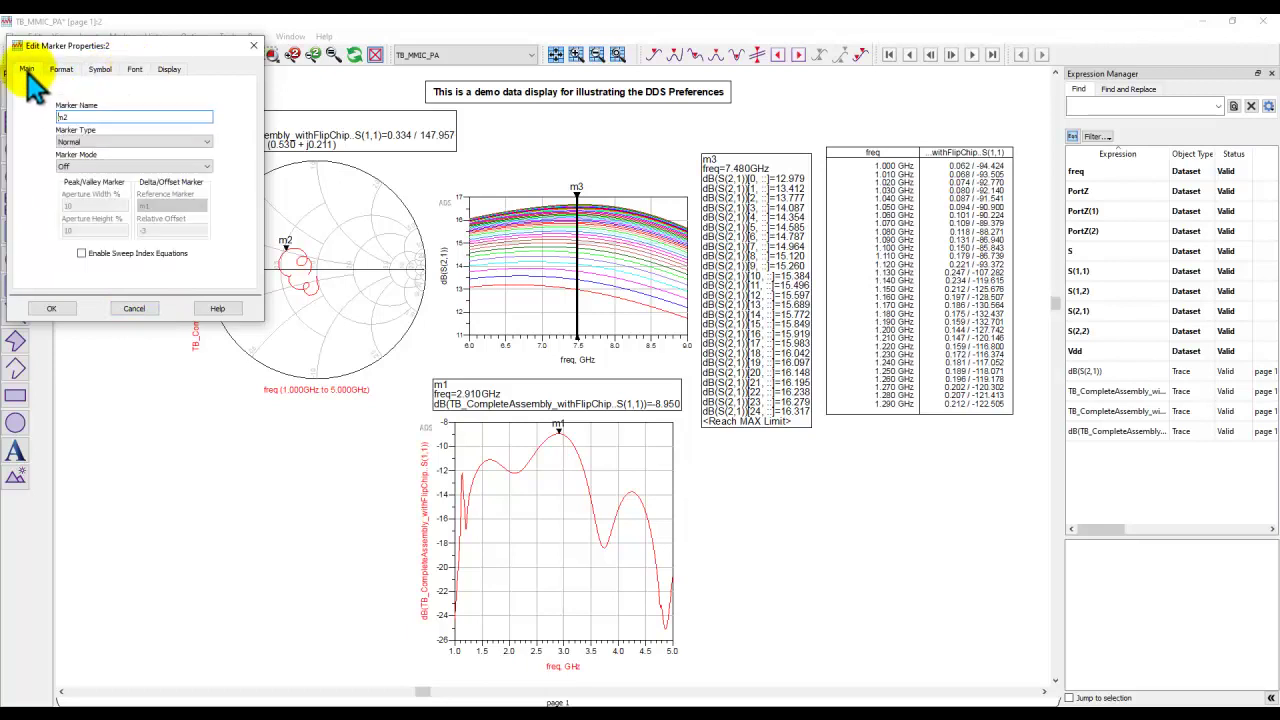
click(134, 309)
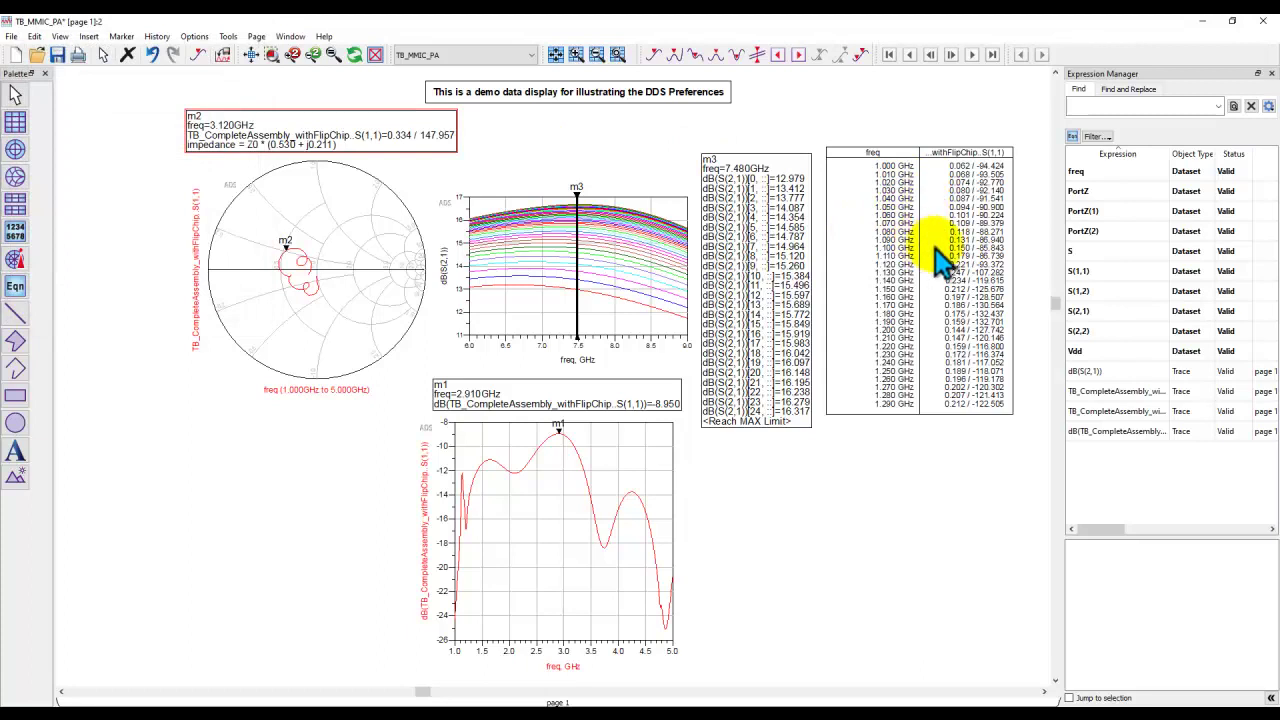
Keep the data table's S(1,1) trace in Mag/Degrees format and apply the table settings
click(924, 198)
double_click(924, 198)
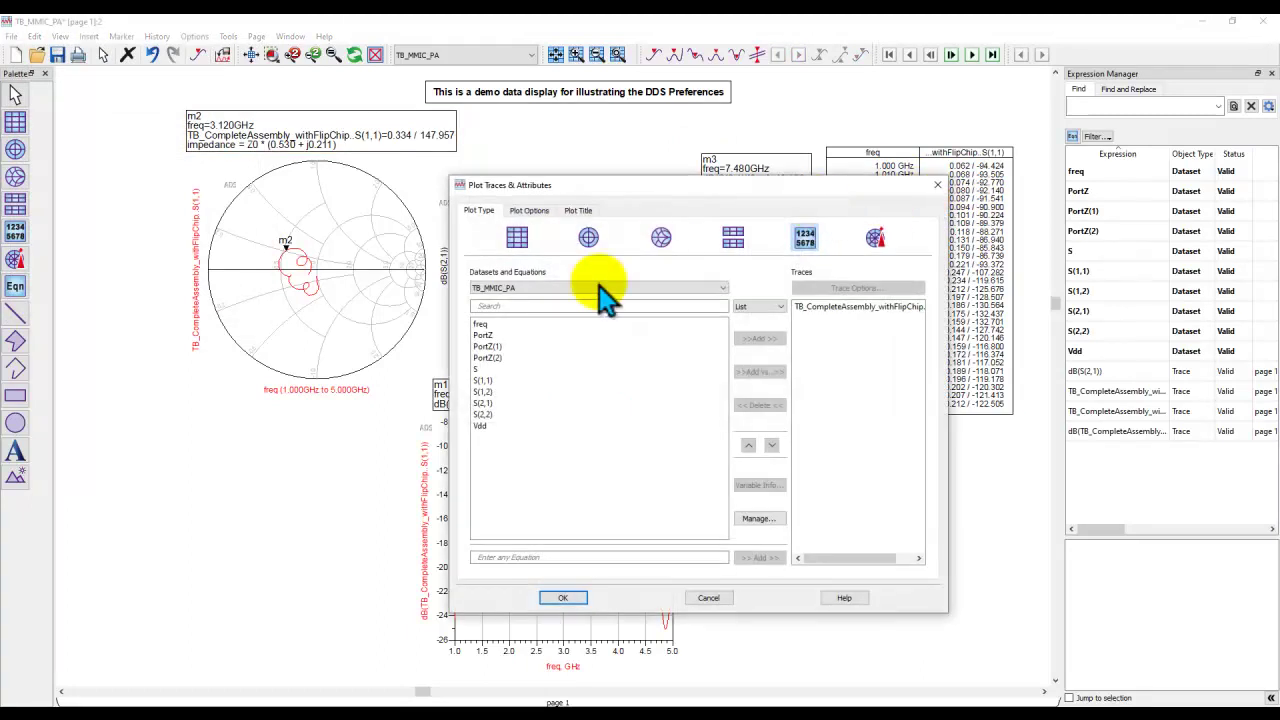
click(831, 308)
double_click(815, 306)
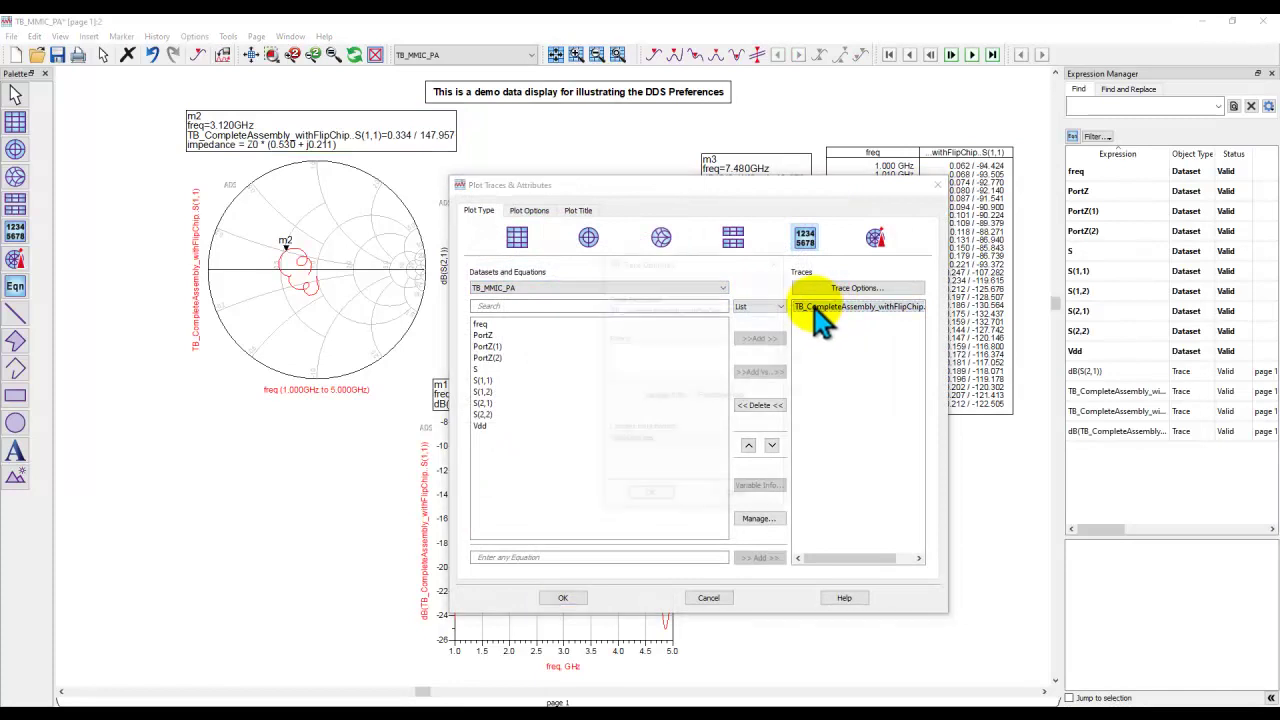
click(669, 442)
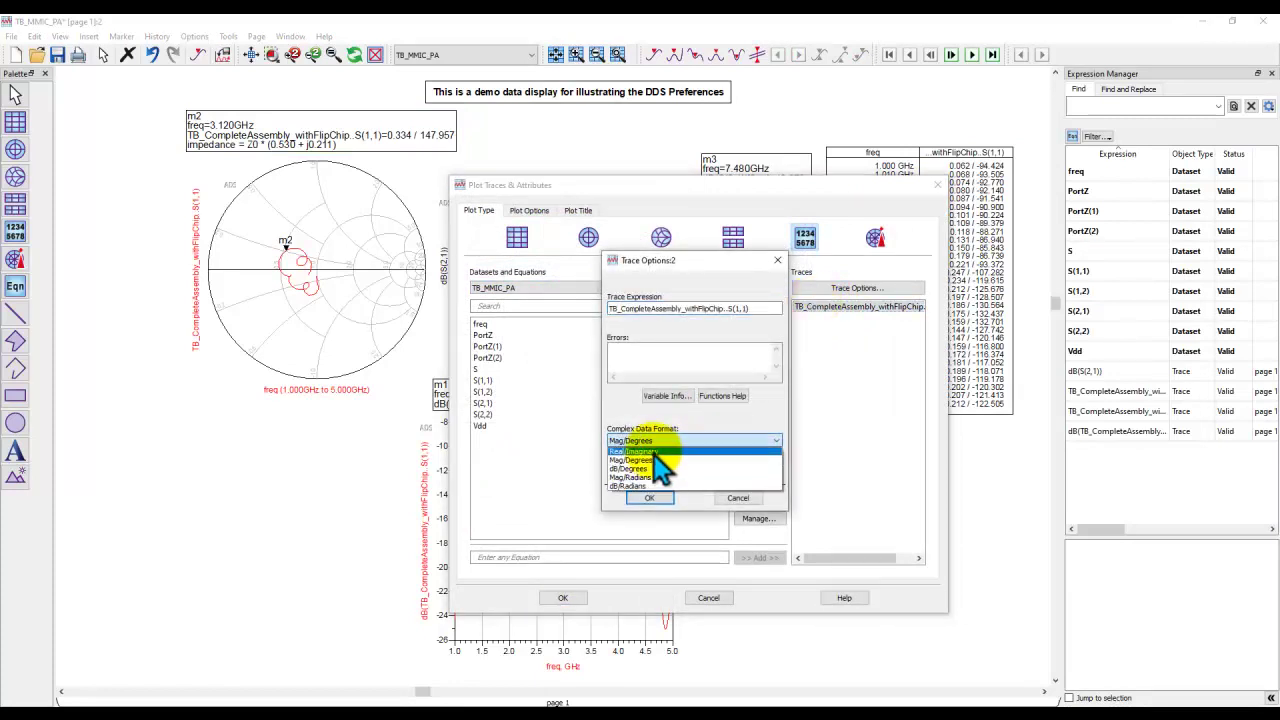
click(620, 425)
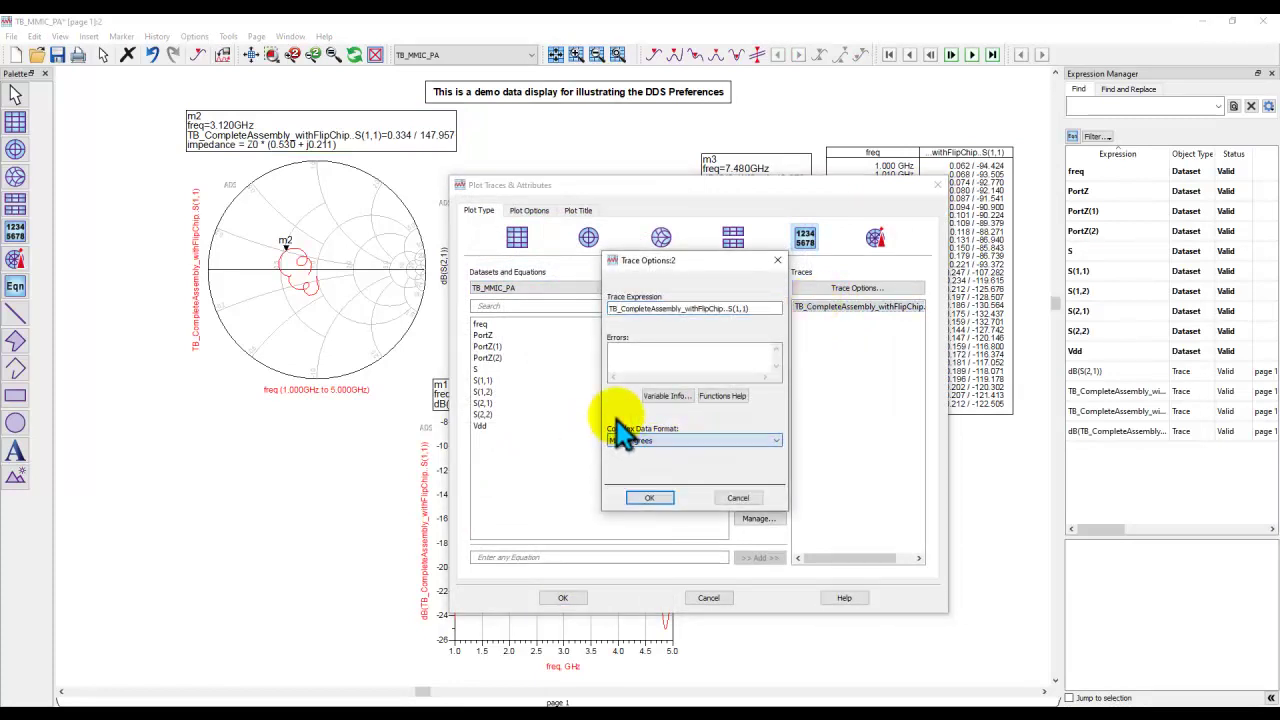
click(649, 498)
click(560, 600)
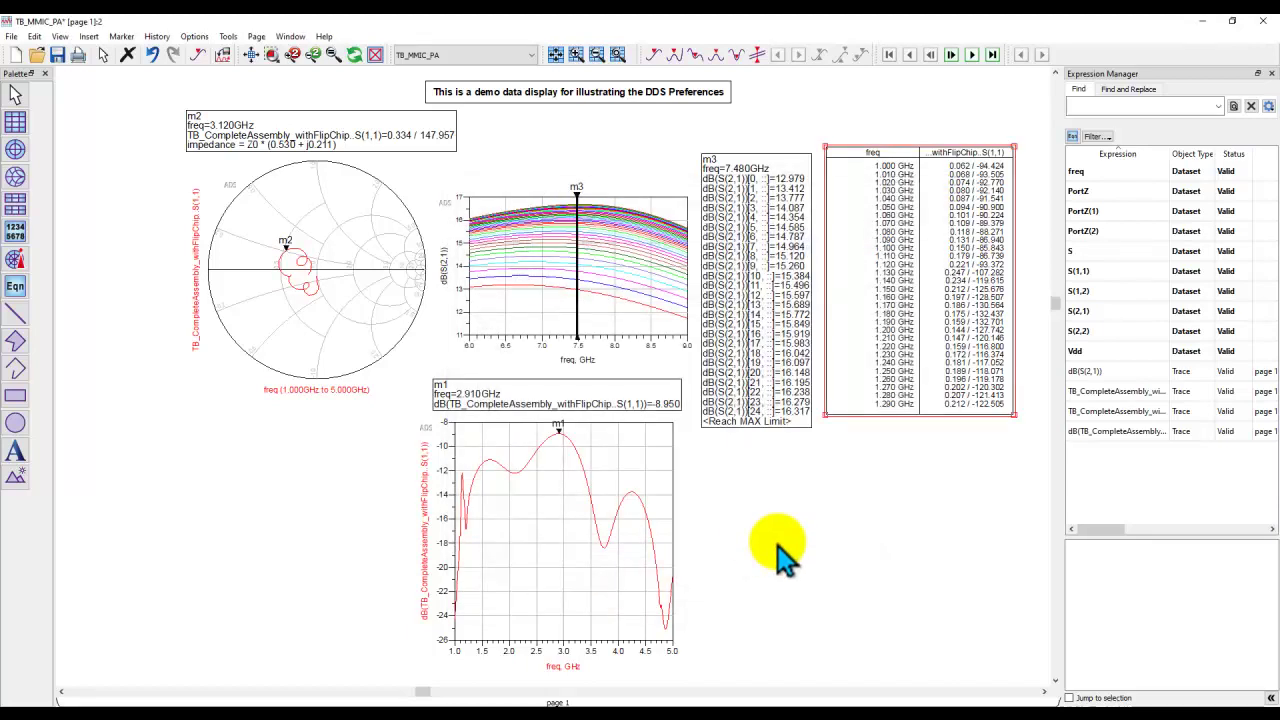
Delete marker m3 from the S(2,1) plot and marker m2 from the Smith chart
click(782, 555)
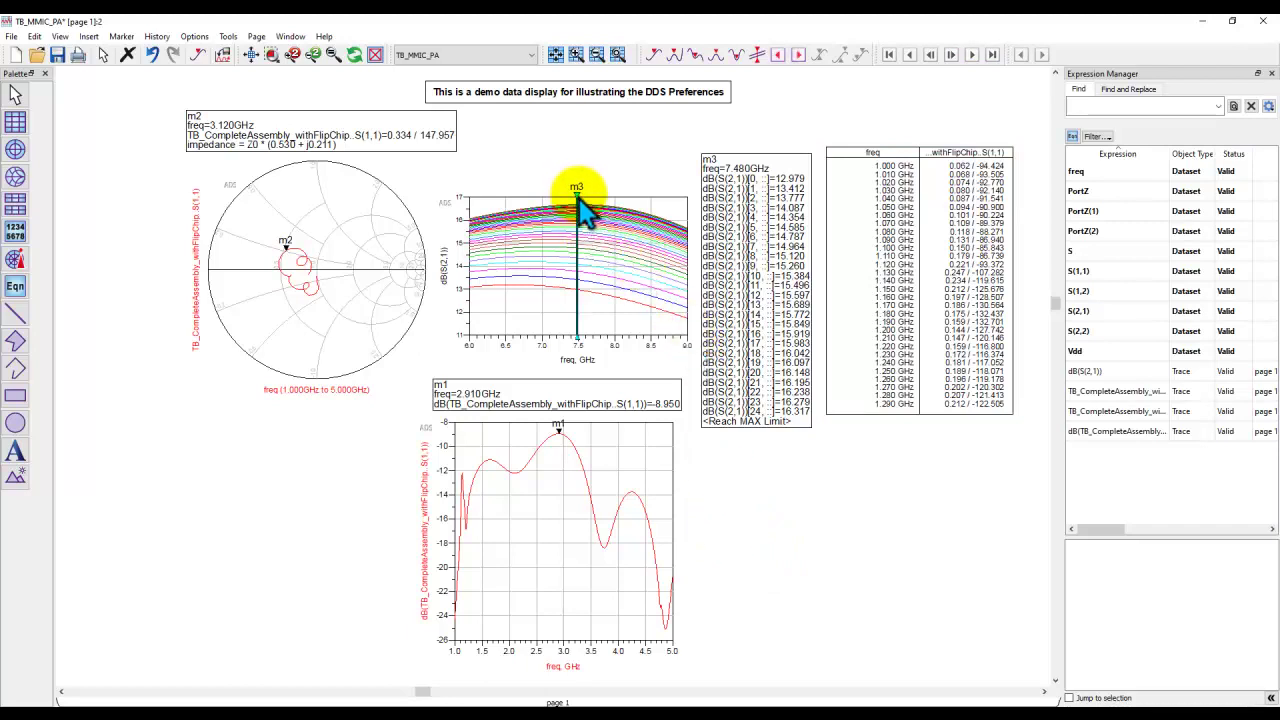
click(579, 198)
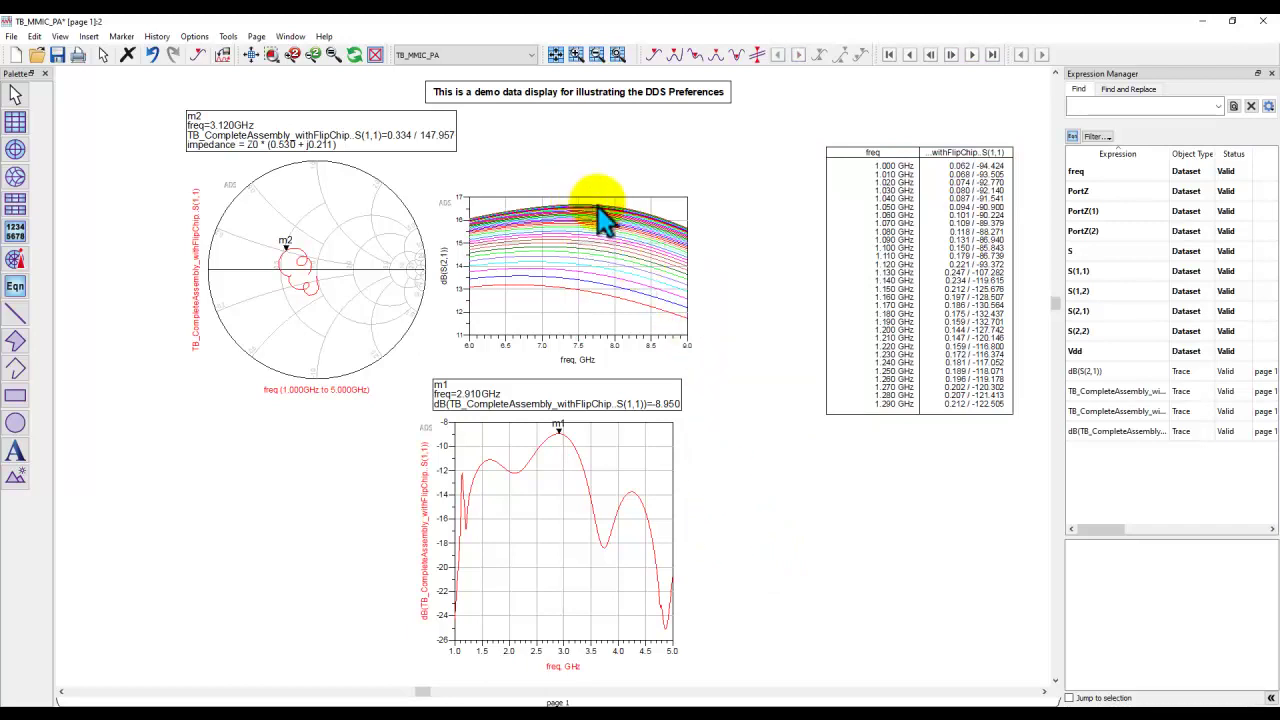
click(288, 258)
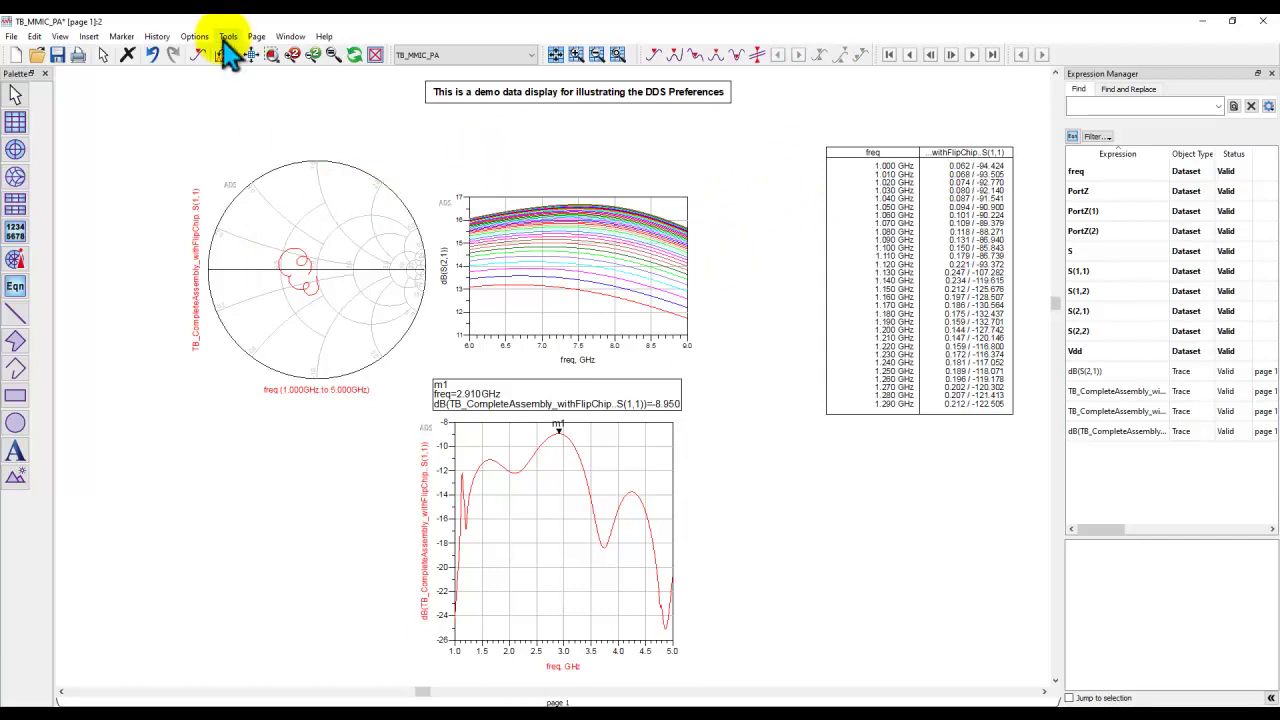
In Data Display preferences, make the default trace a solid line 2 points thick
click(192, 38)
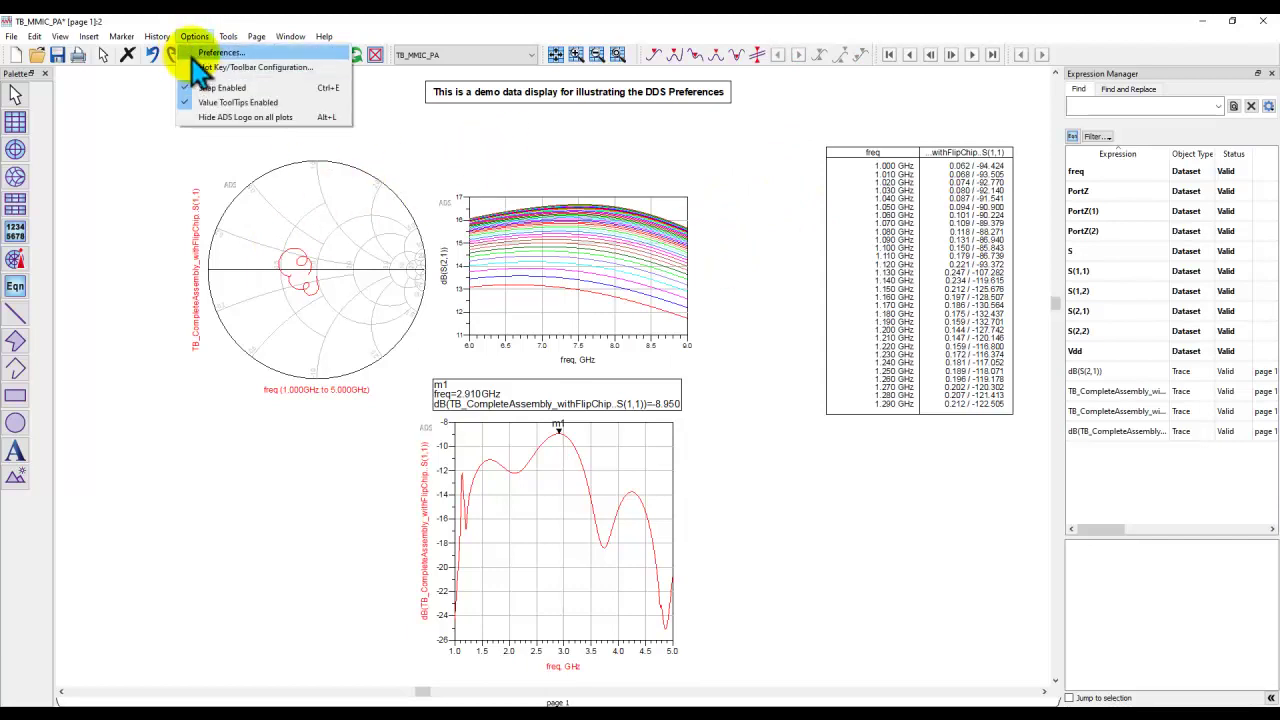
click(210, 53)
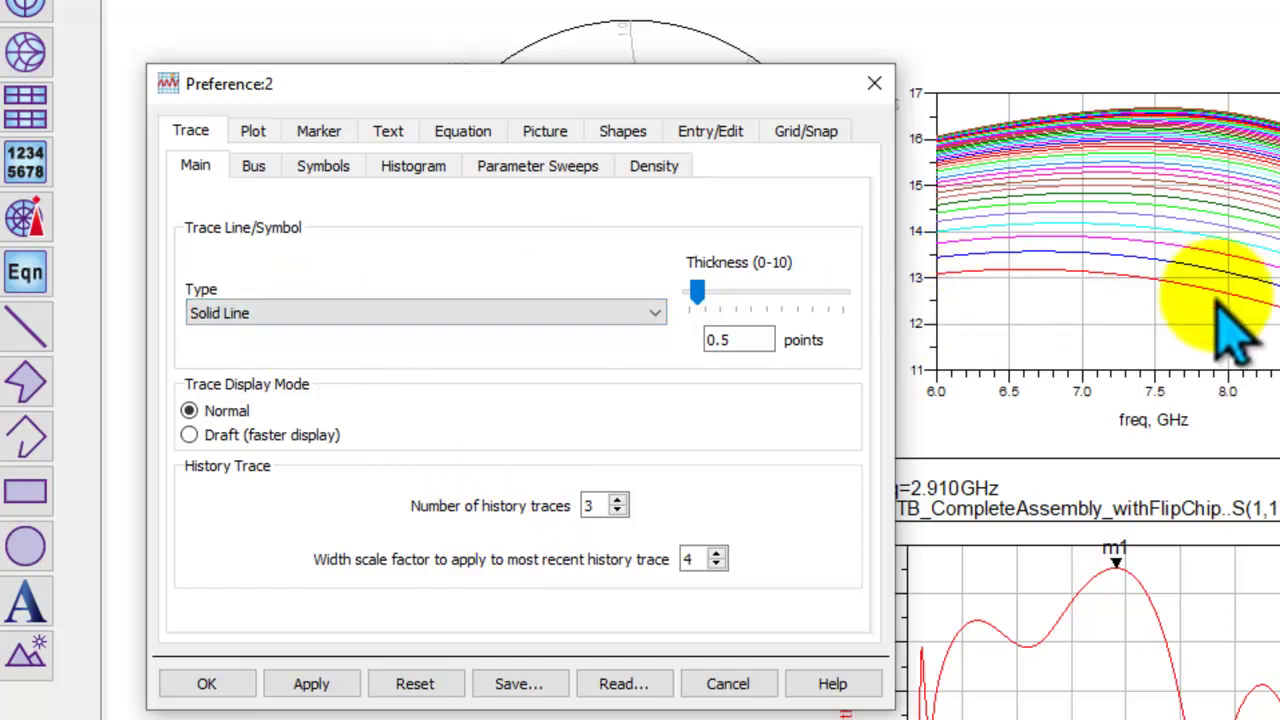
click(265, 313)
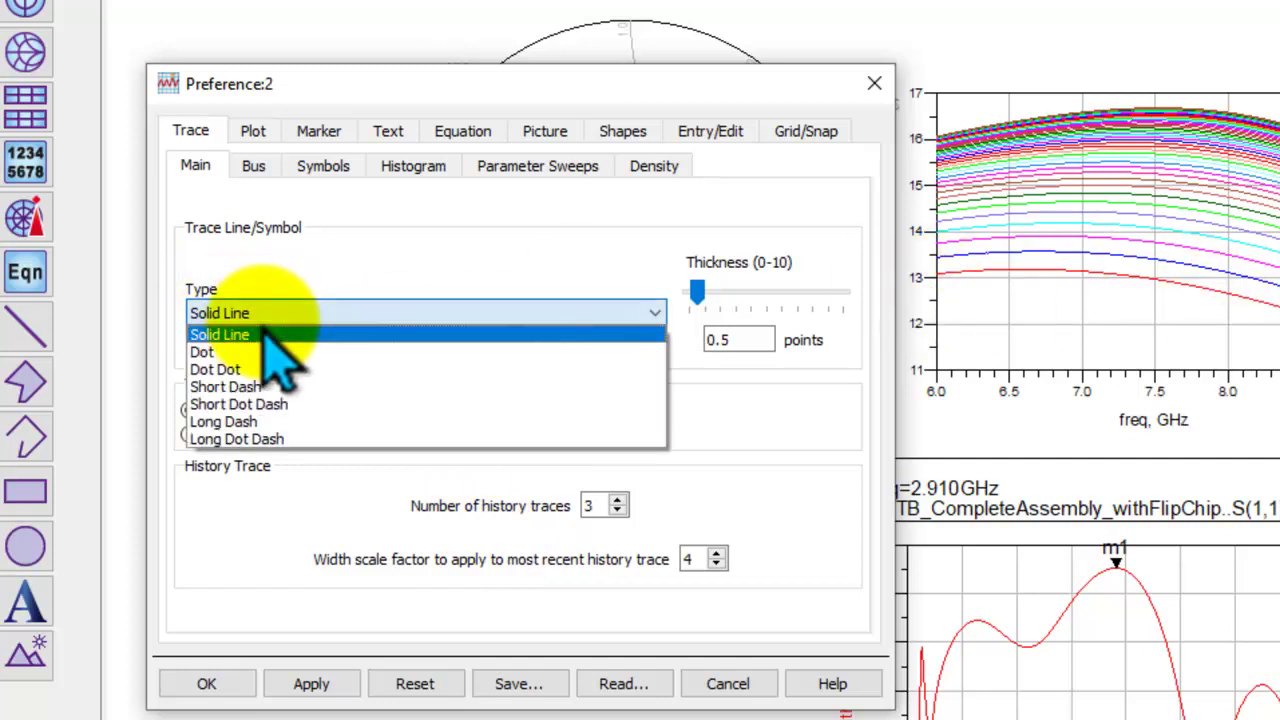
click(260, 336)
drag(749, 338, 657, 330)
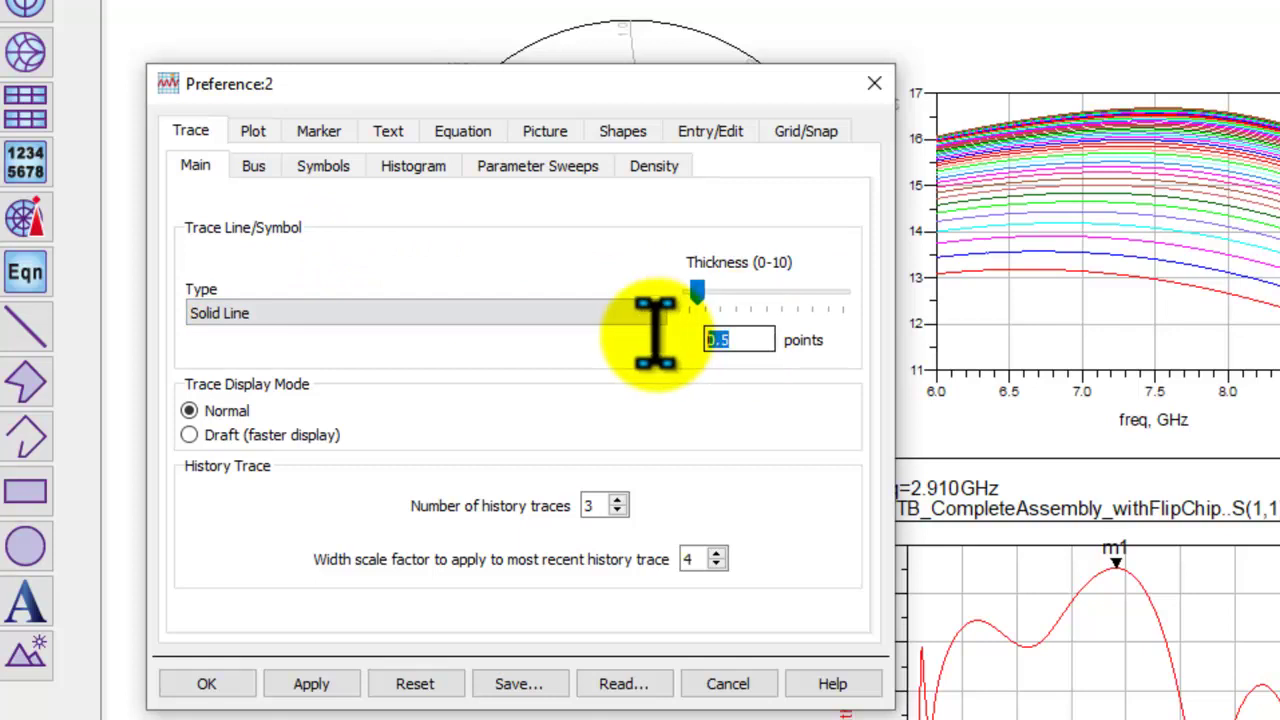
text(2)
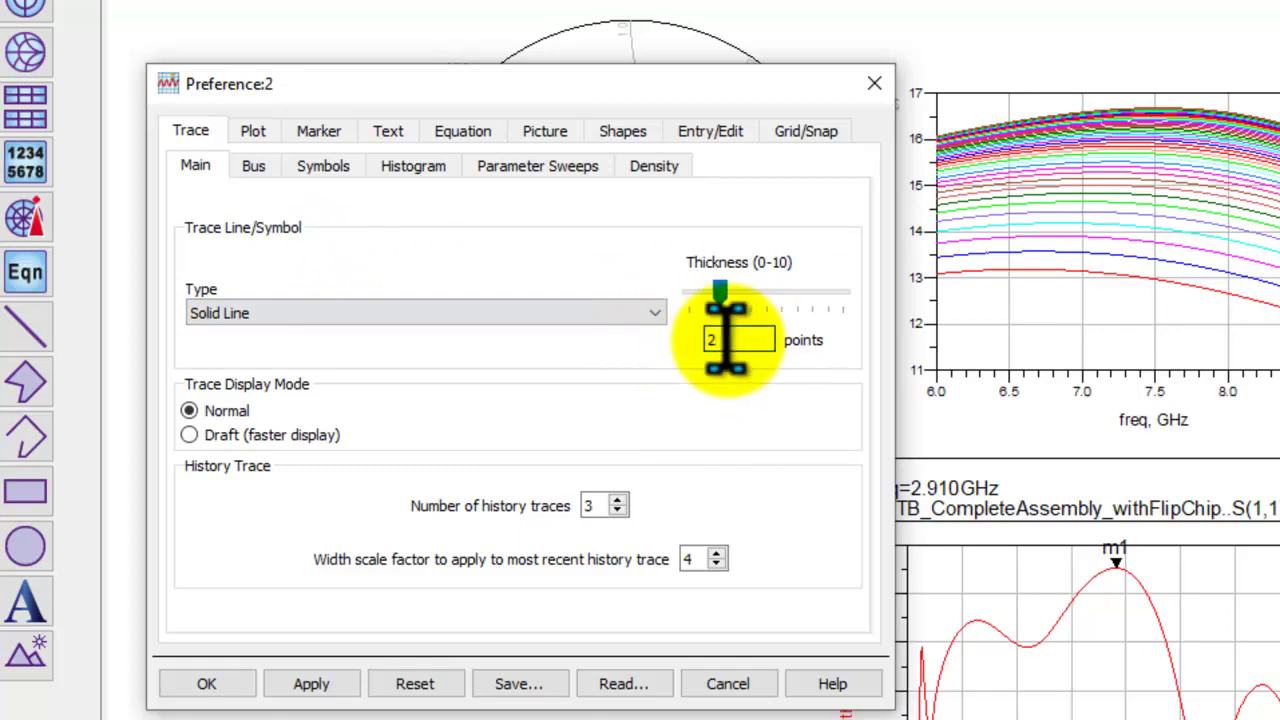
Set the Smith chart plot preference to Admittance coordinates
click(253, 131)
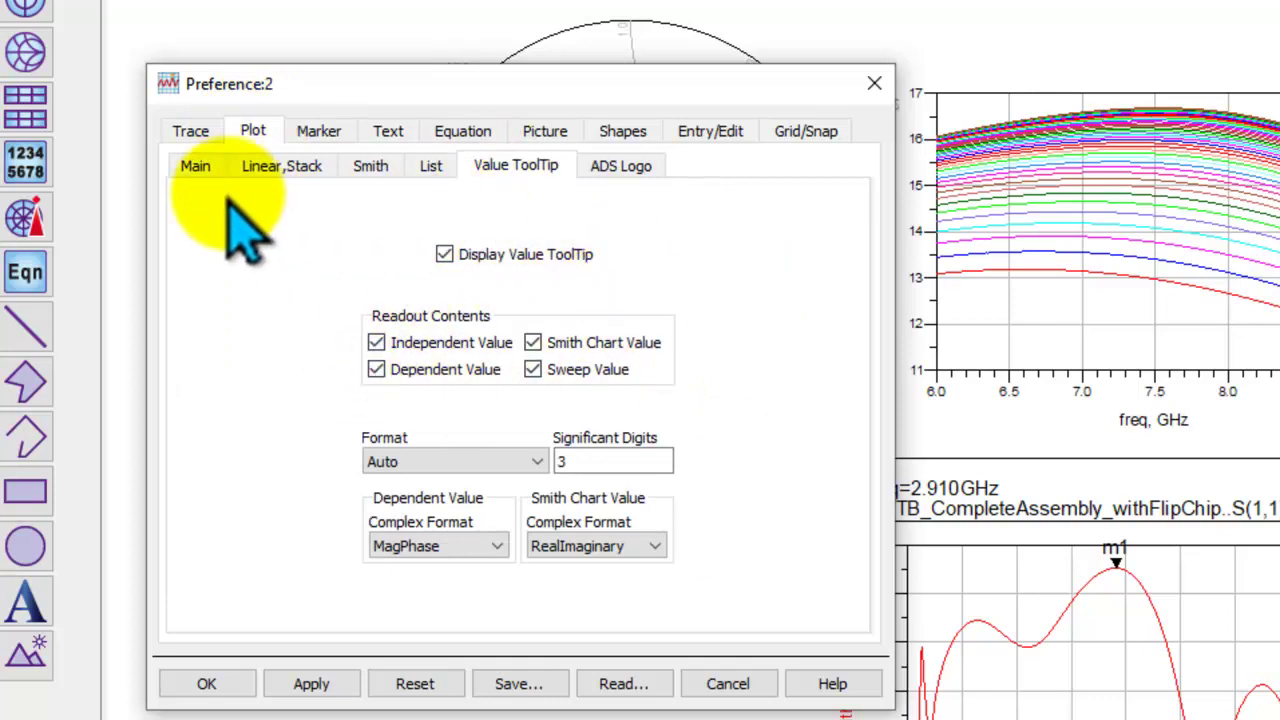
click(195, 166)
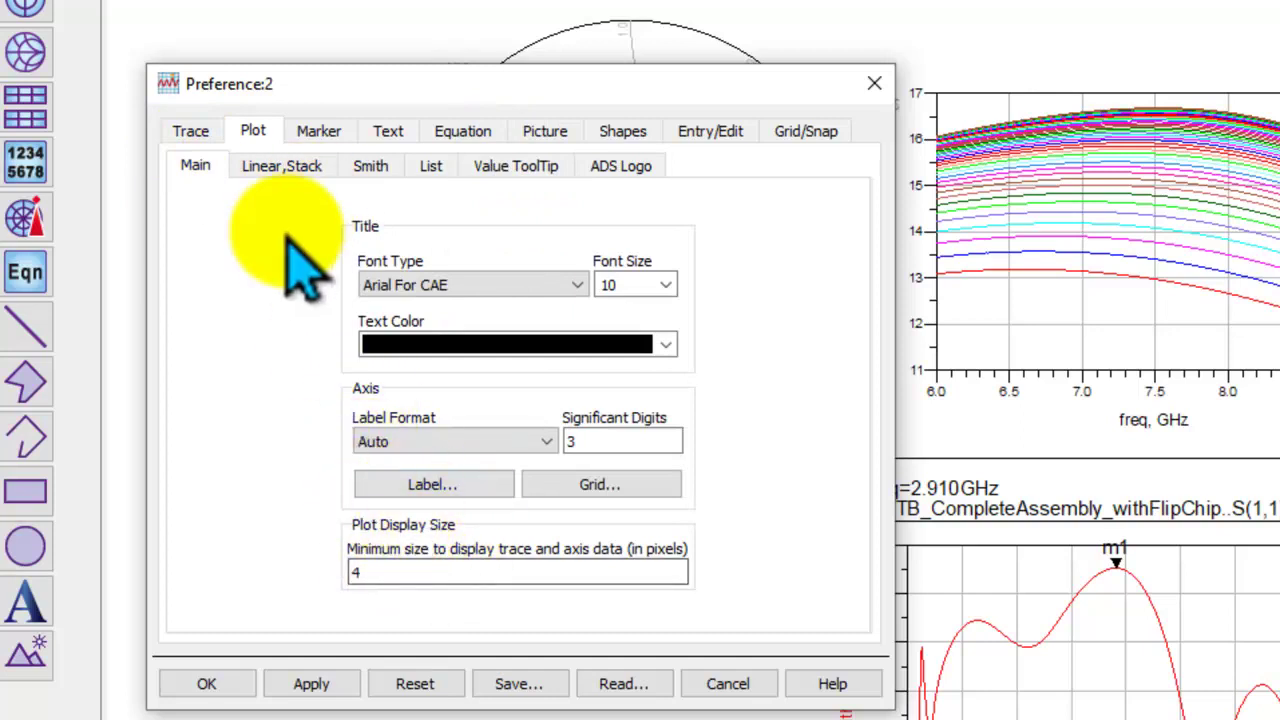
click(289, 168)
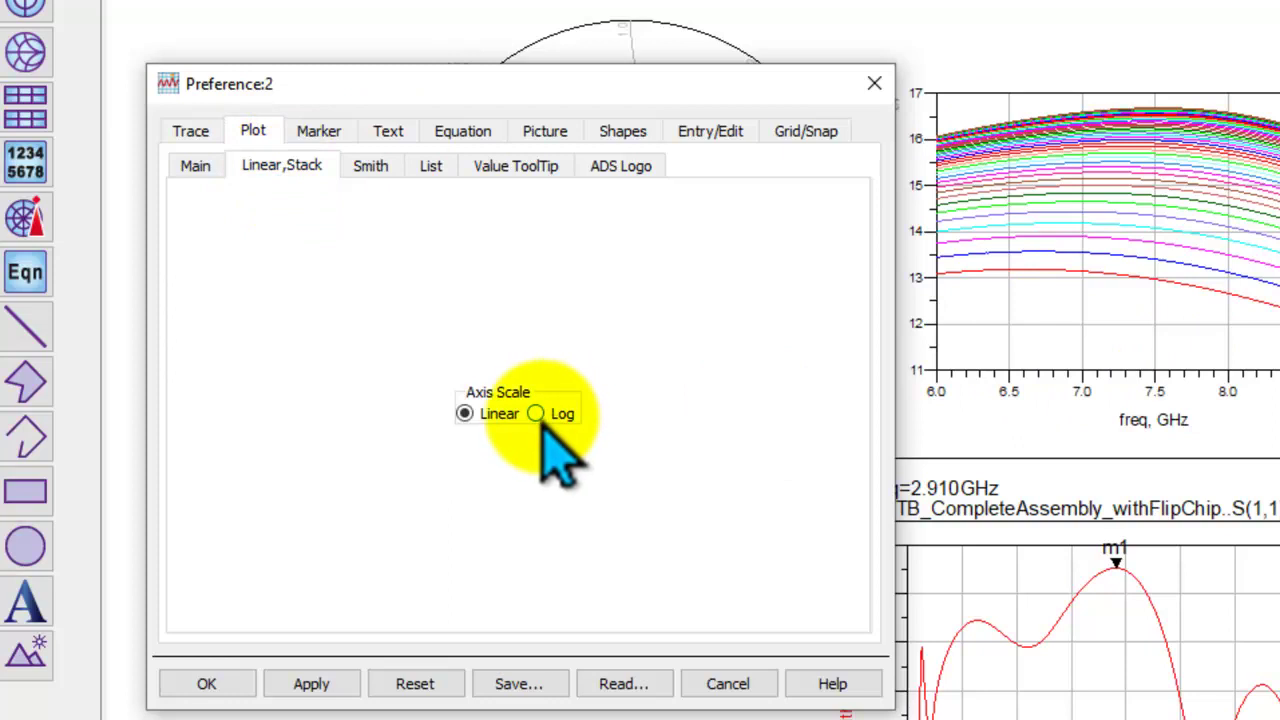
click(370, 168)
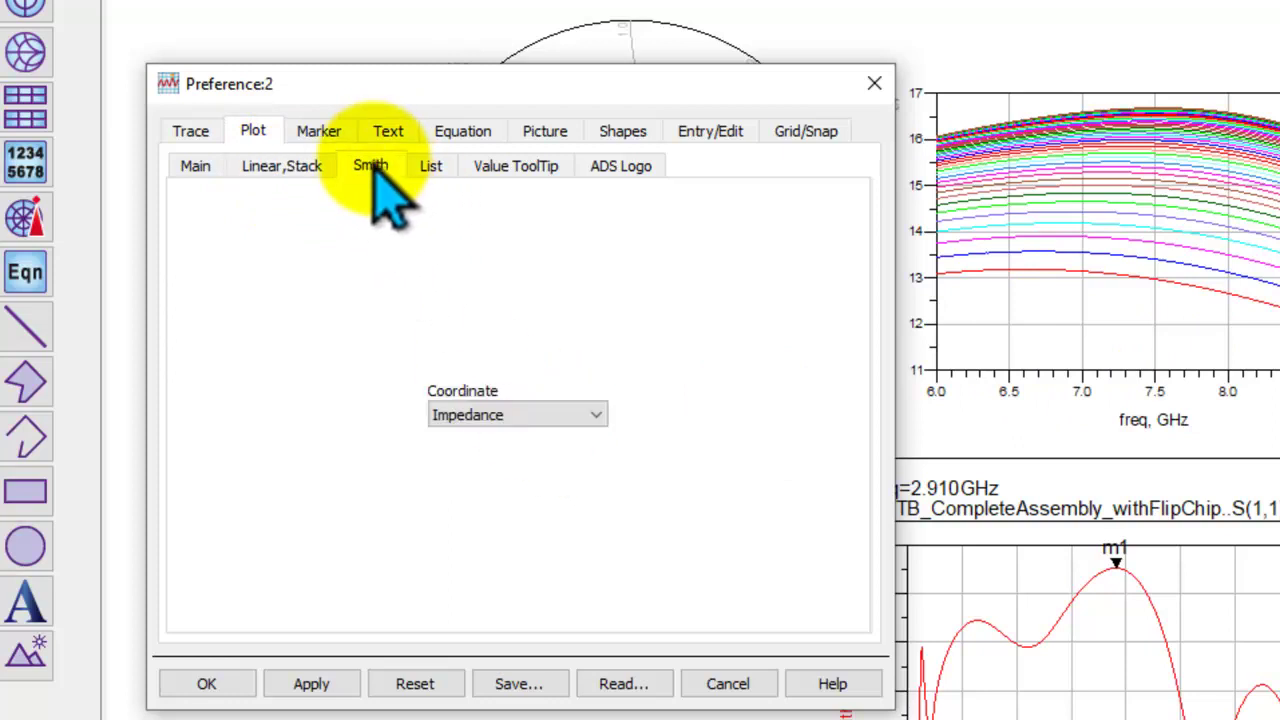
click(520, 416)
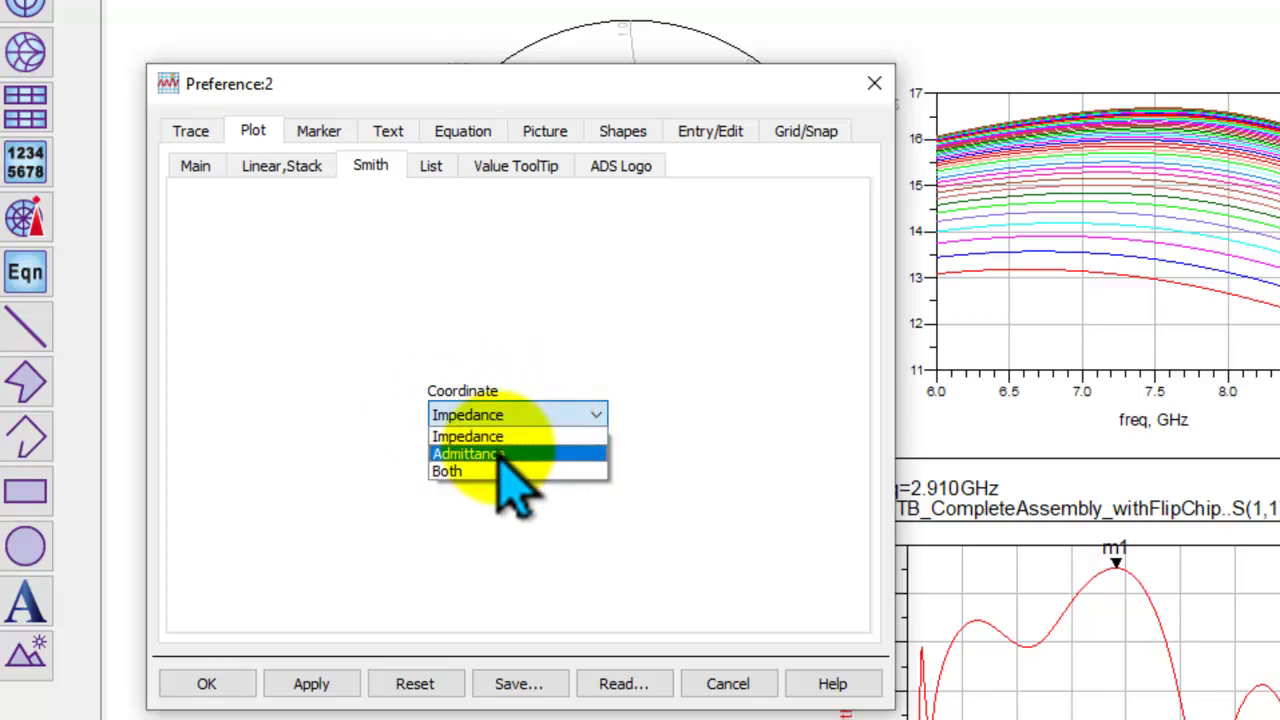
click(505, 450)
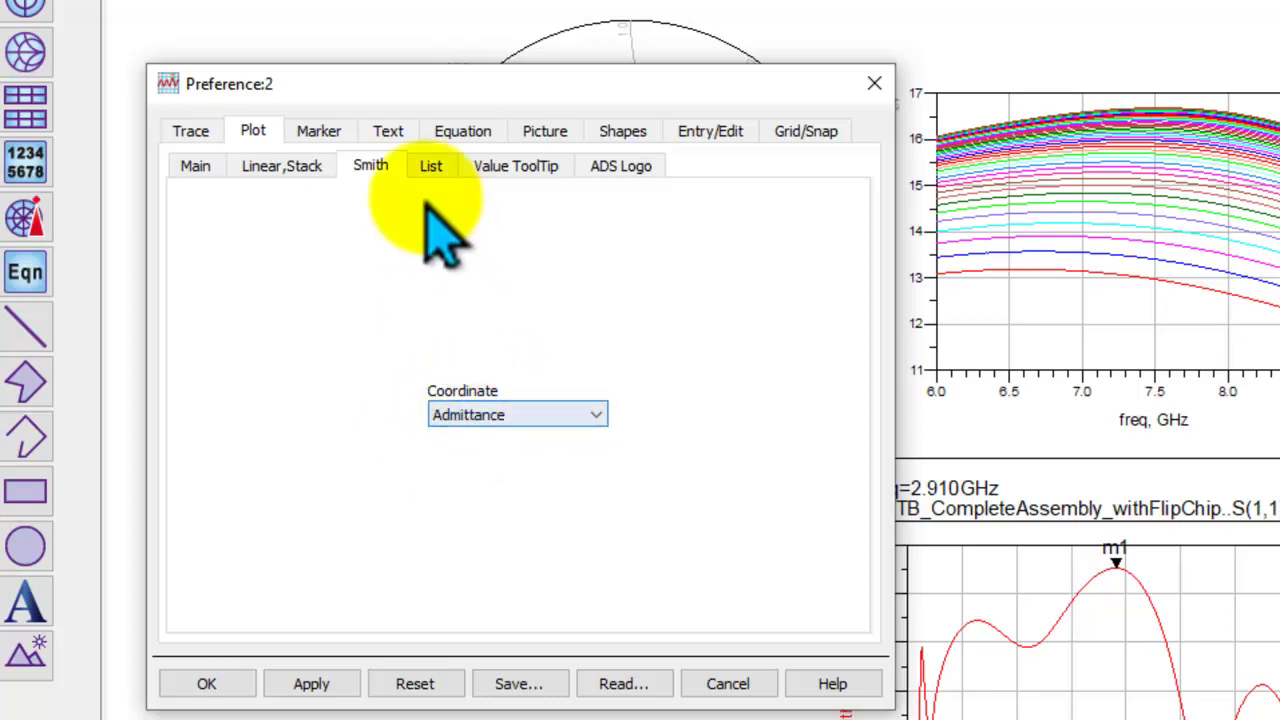
Set the list plot complex data format to Real/Imaginary
click(430, 166)
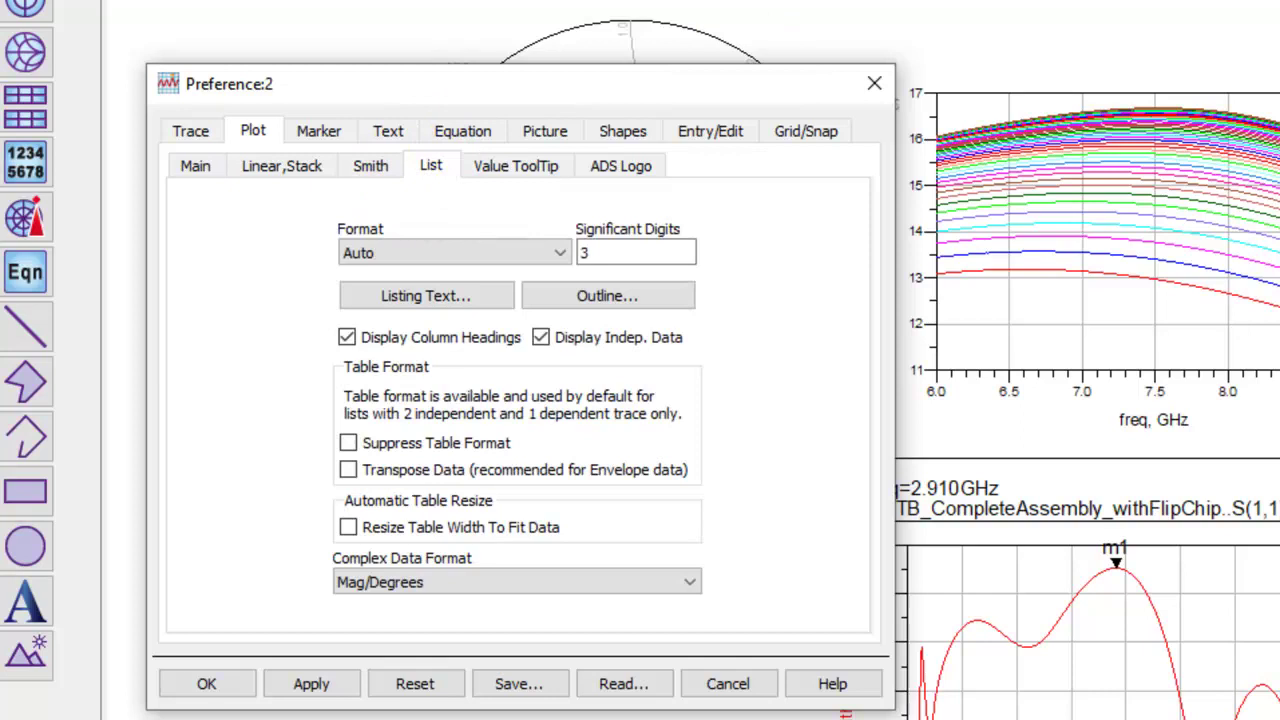
click(416, 588)
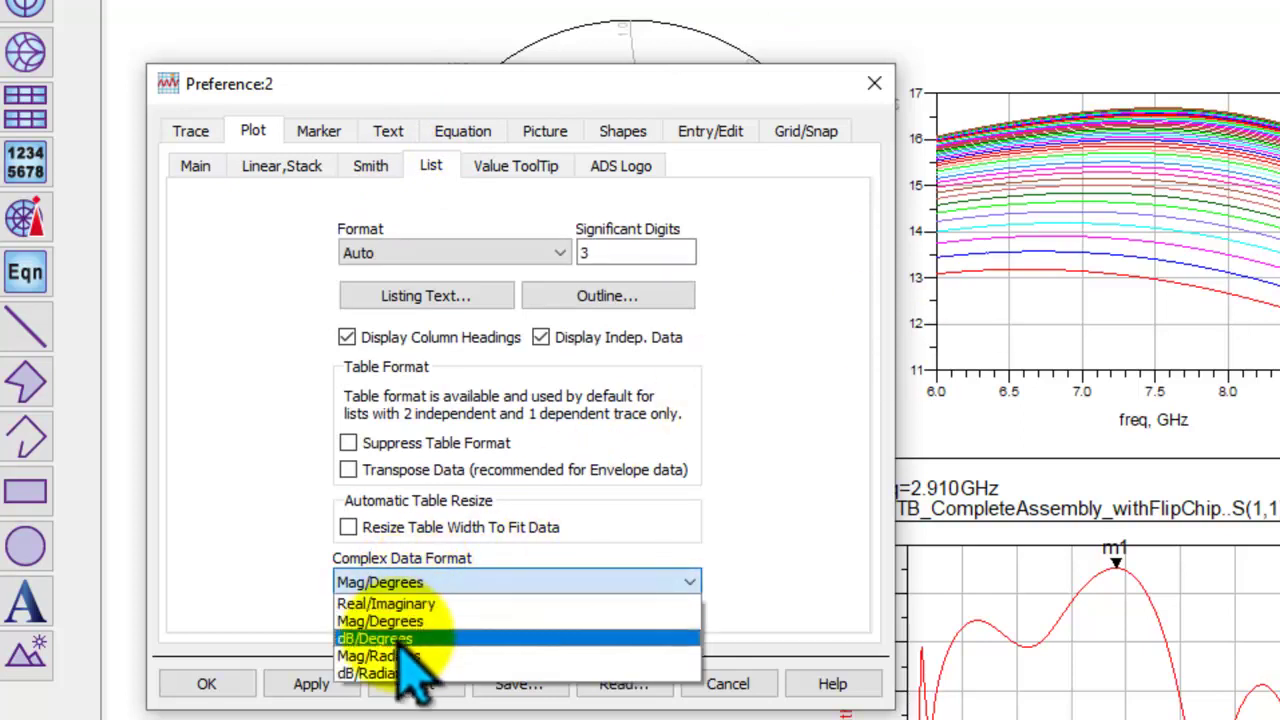
click(405, 604)
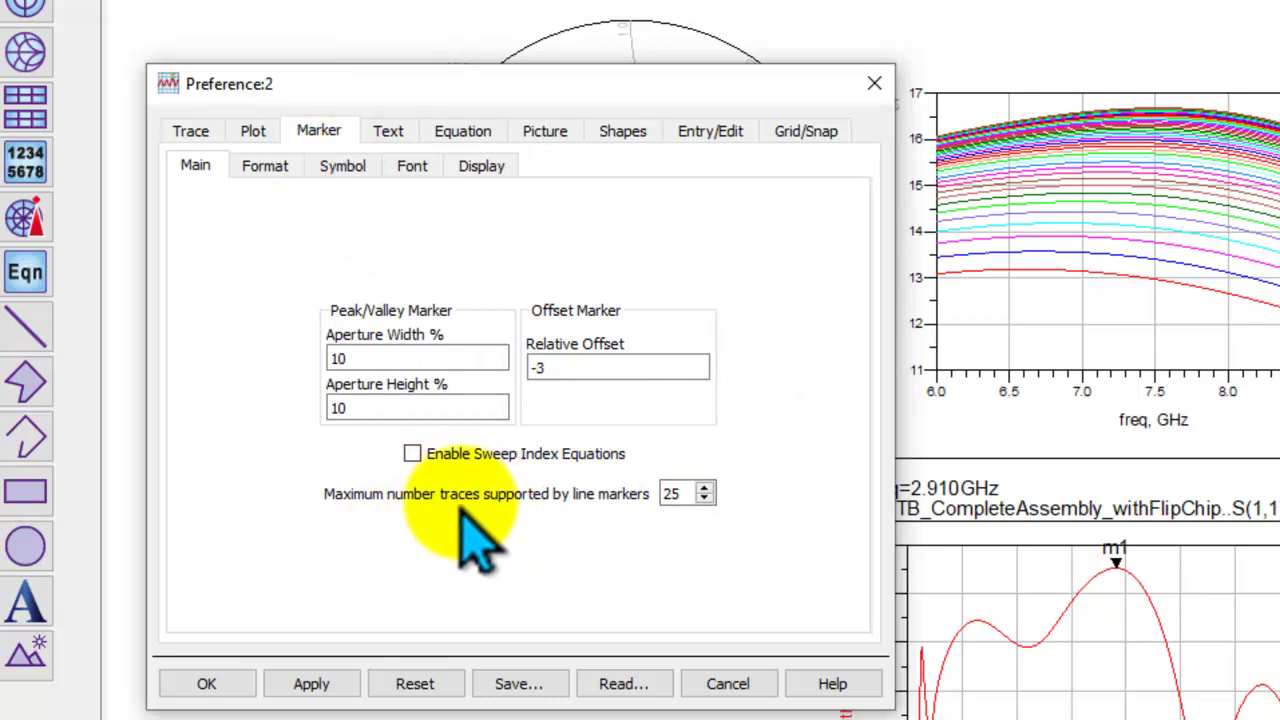
Change the line markers' maximum supported traces from 25 to 51
double_click(677, 490)
text(5)
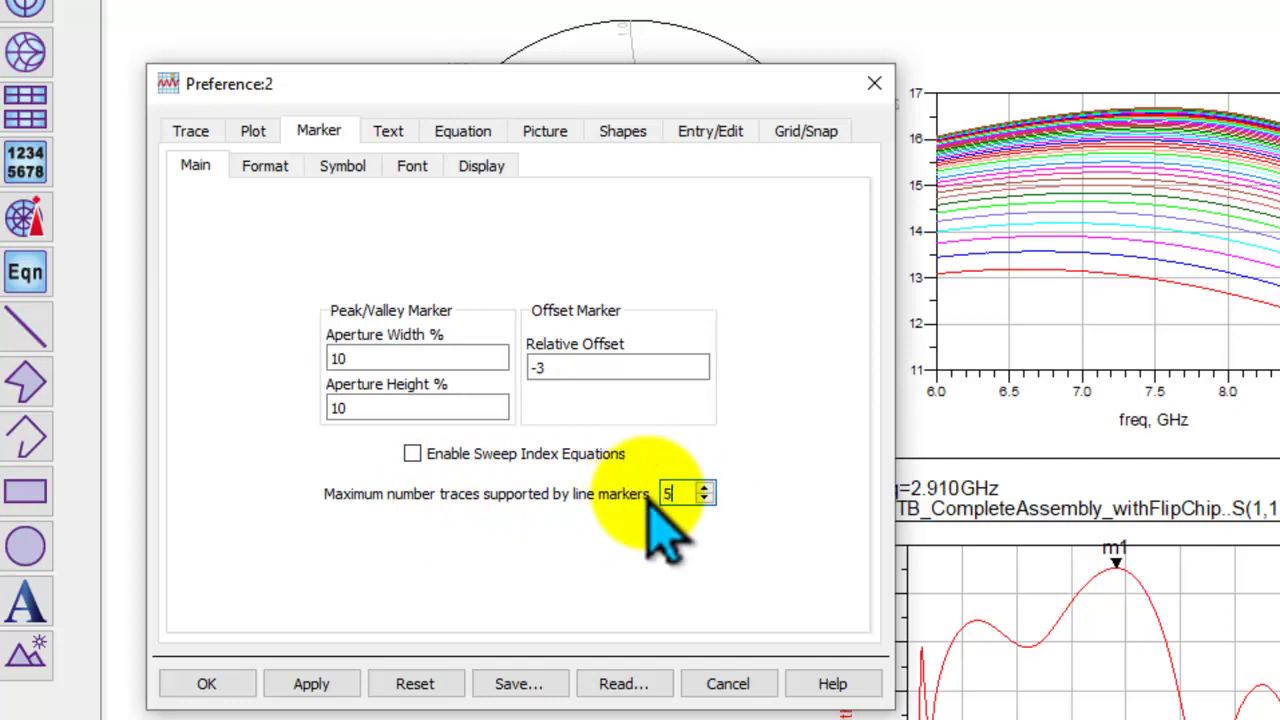
text(0)
key(BackSpace)
text(1)
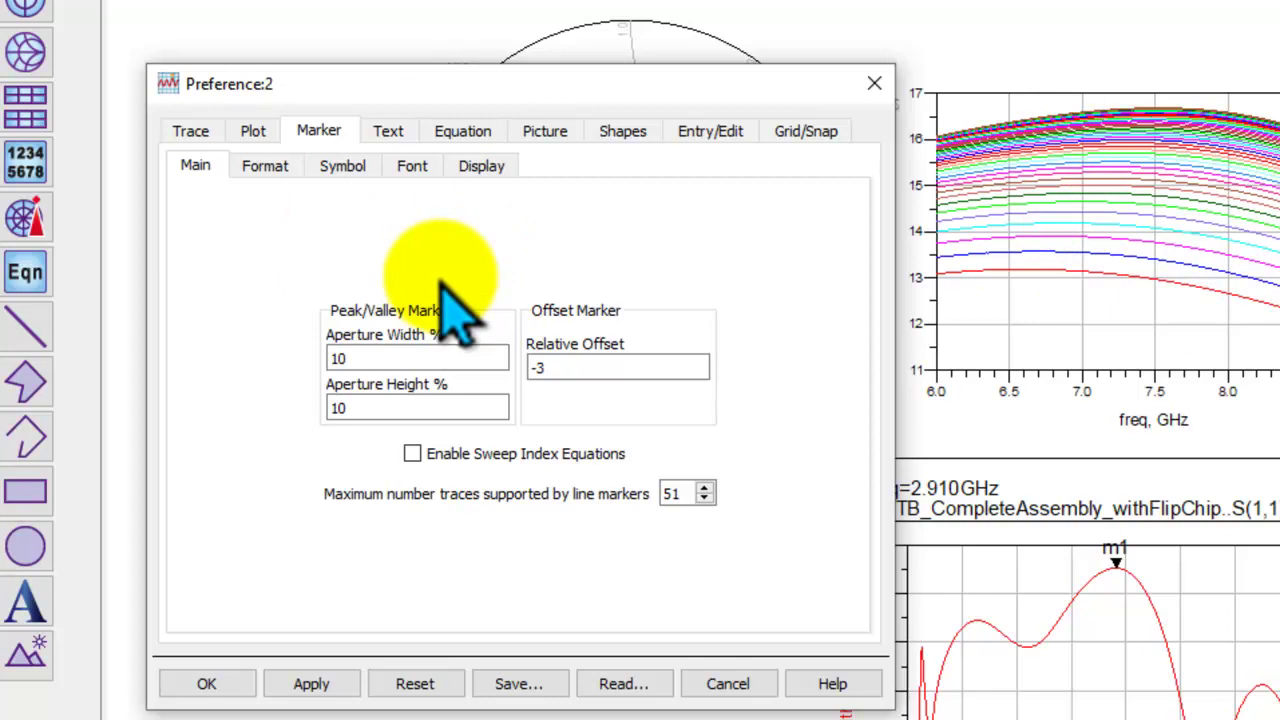
Enable automatic Line Color sequencing for parameter sweep traces and accept the preferences
click(253, 131)
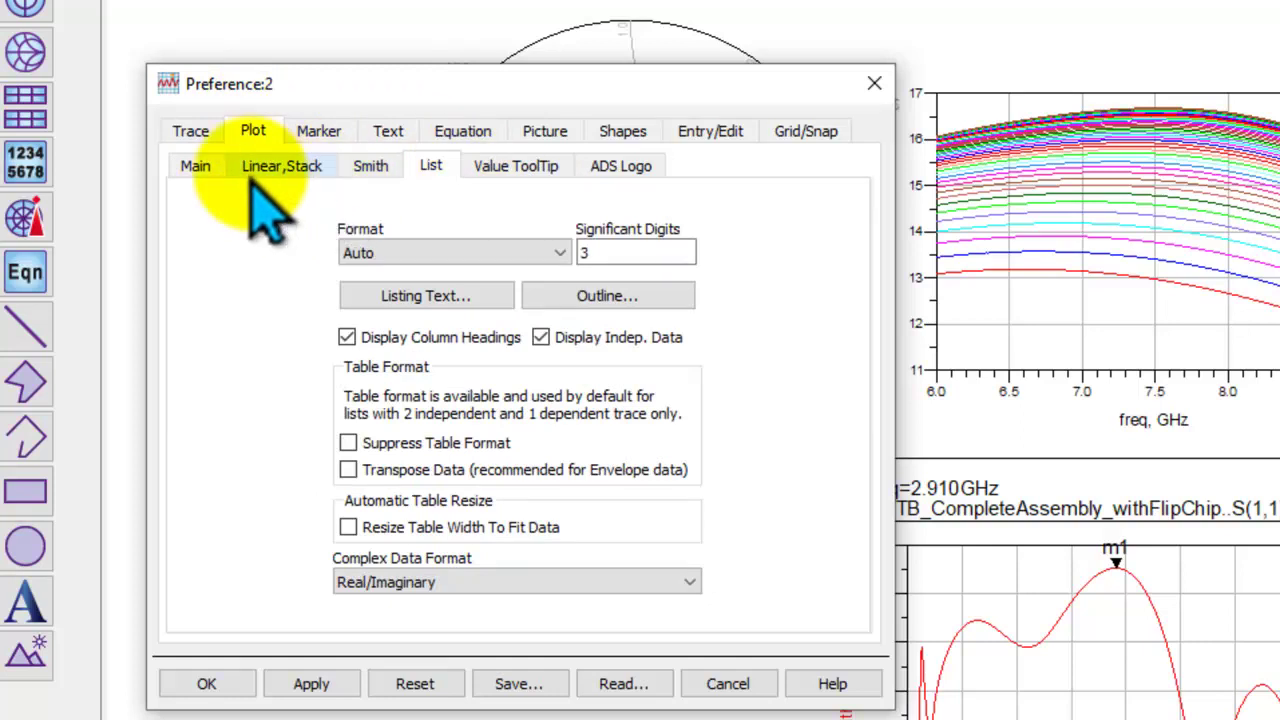
click(196, 133)
click(524, 168)
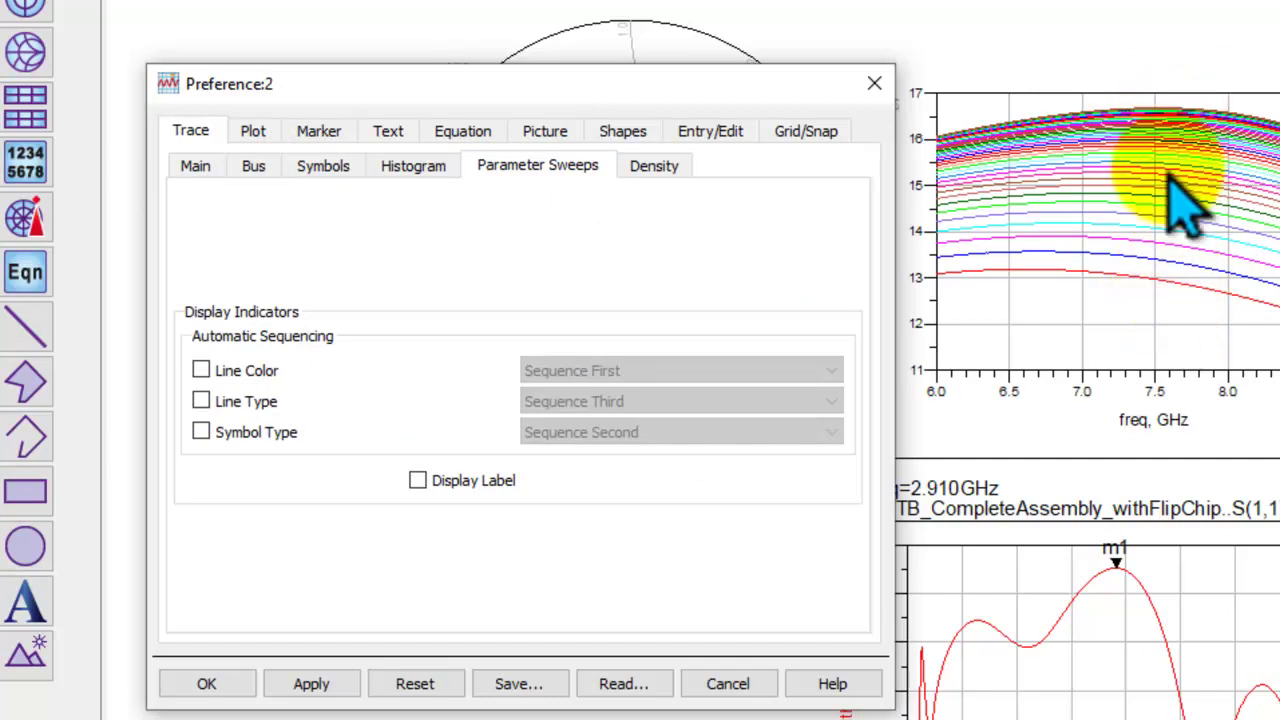
click(250, 374)
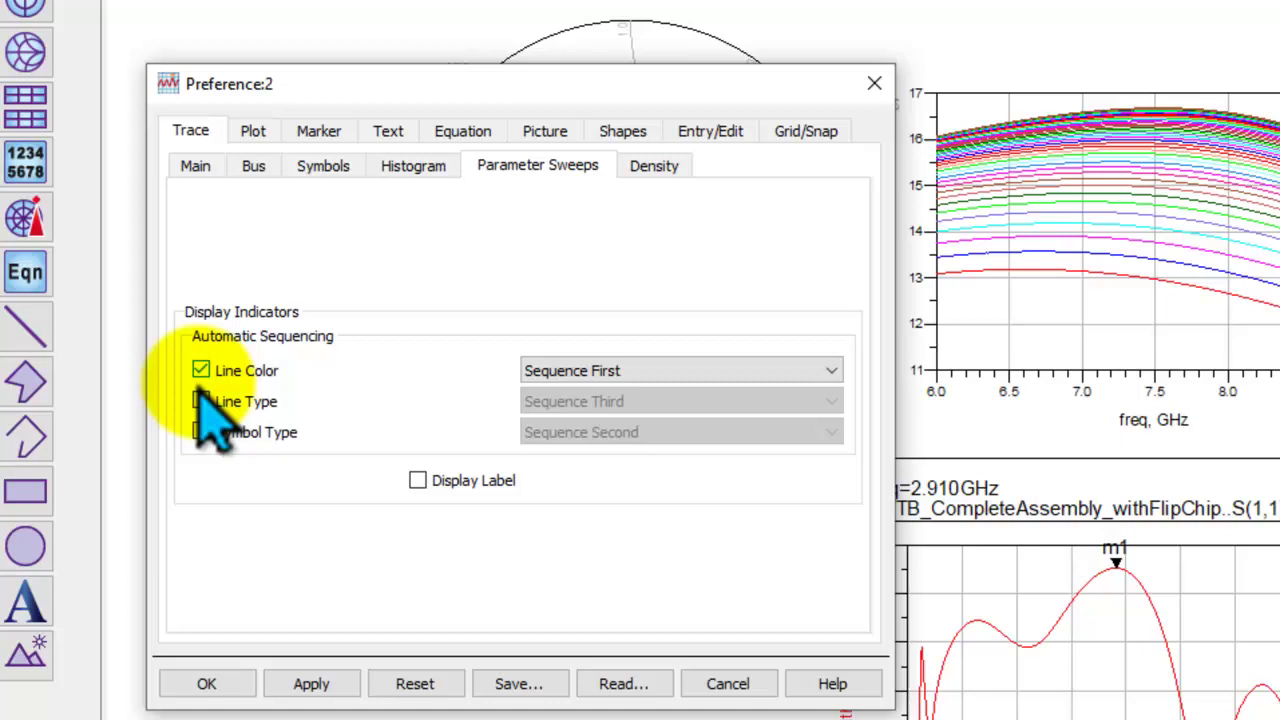
click(206, 684)
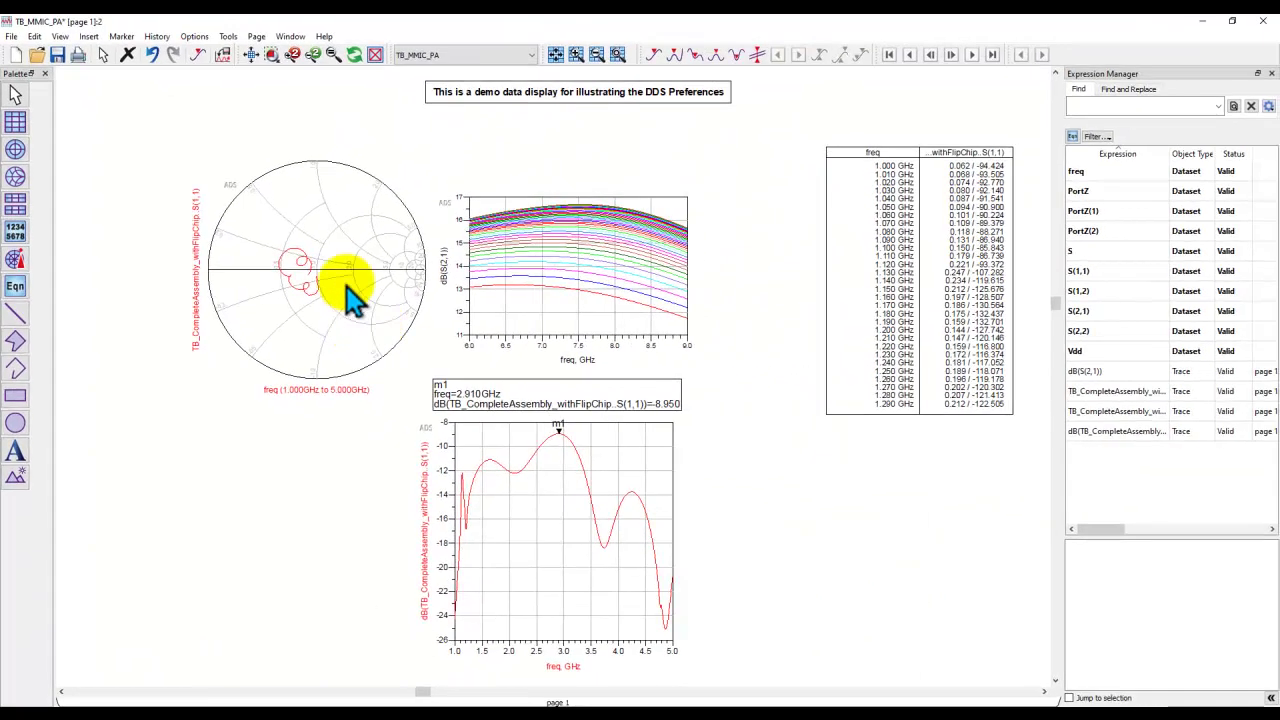
Insert a Smith chart plotting S(1,1) from the TB_CompleteAssembly_withFlipChip dataset
click(15, 176)
click(758, 436)
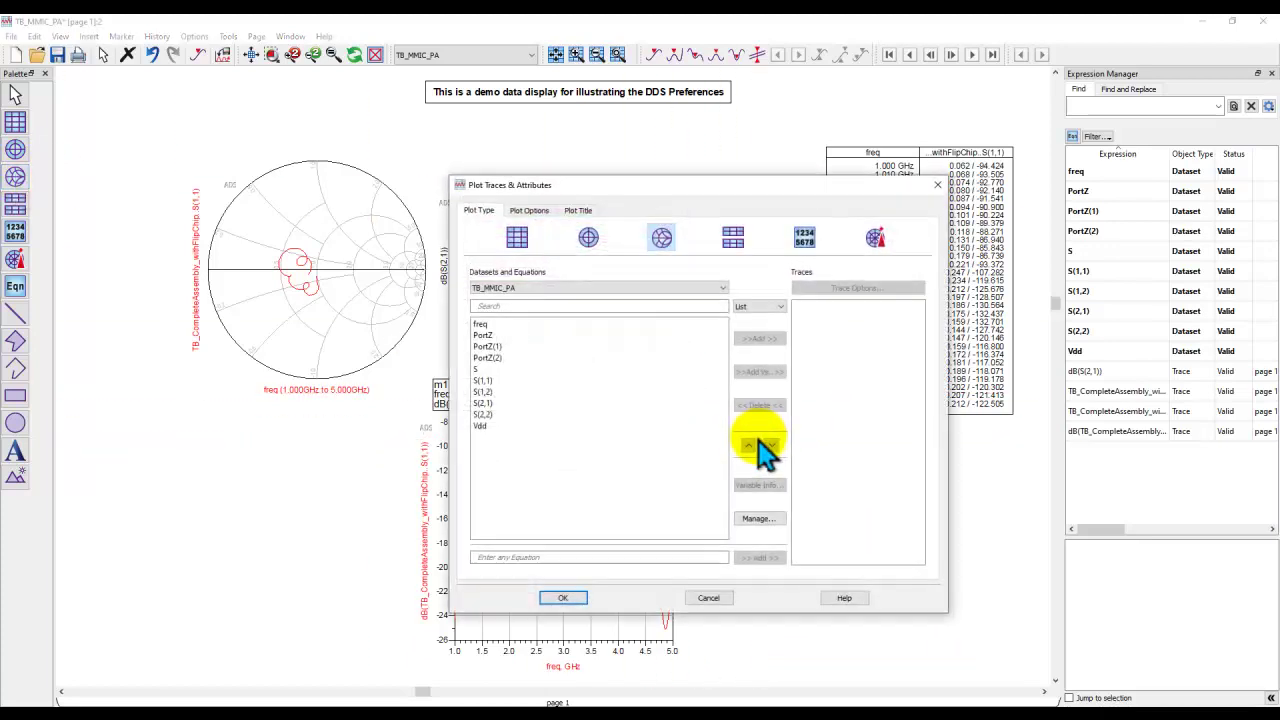
click(535, 300)
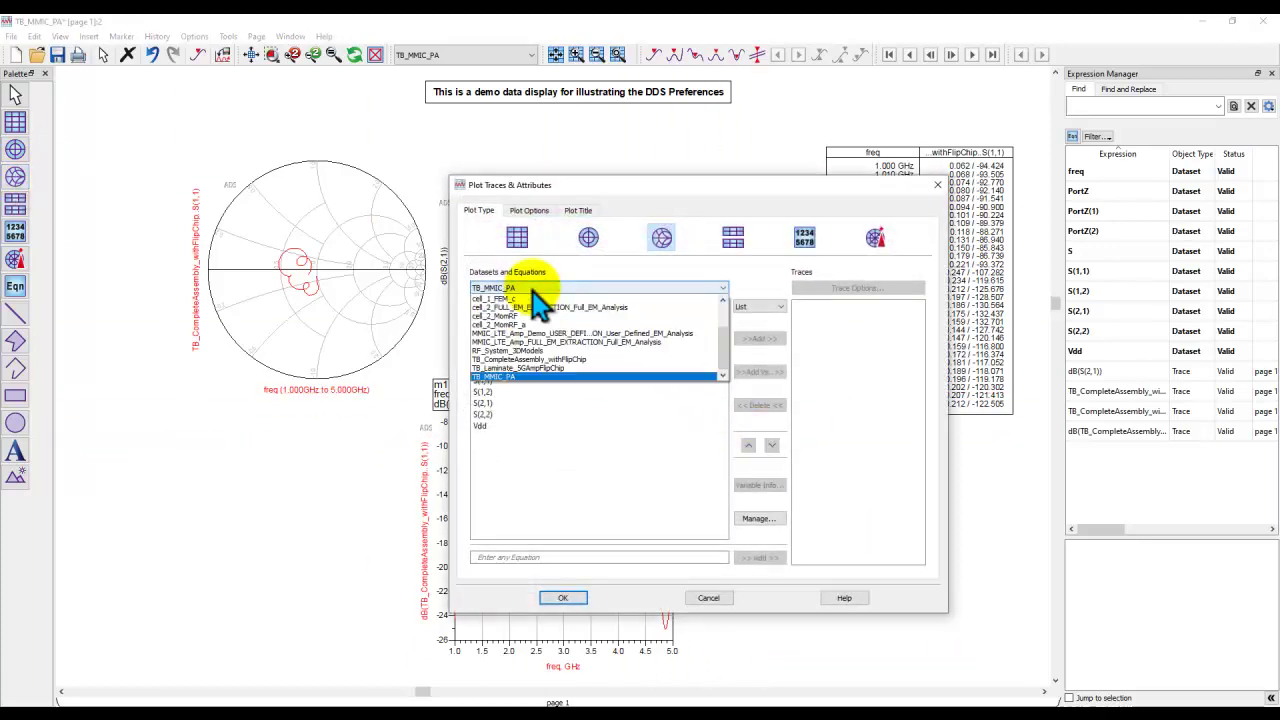
click(538, 376)
scroll(528, 455, down, 10)
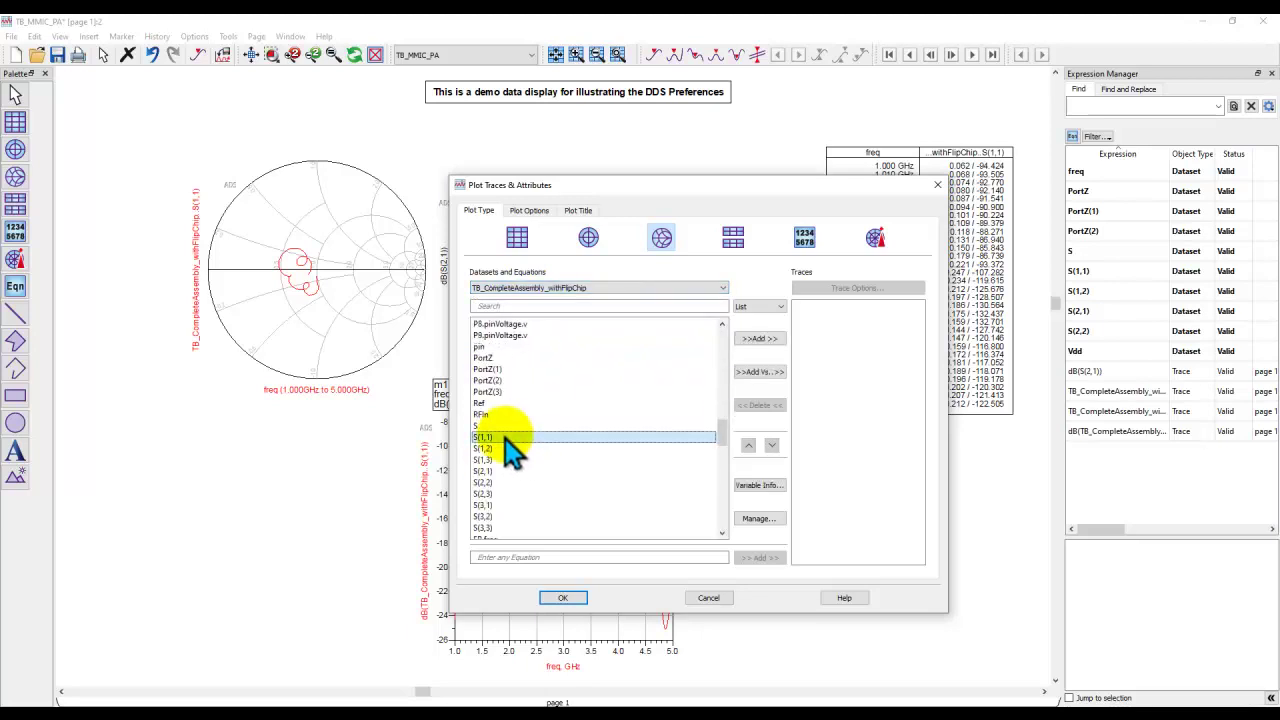
double_click(505, 438)
click(563, 597)
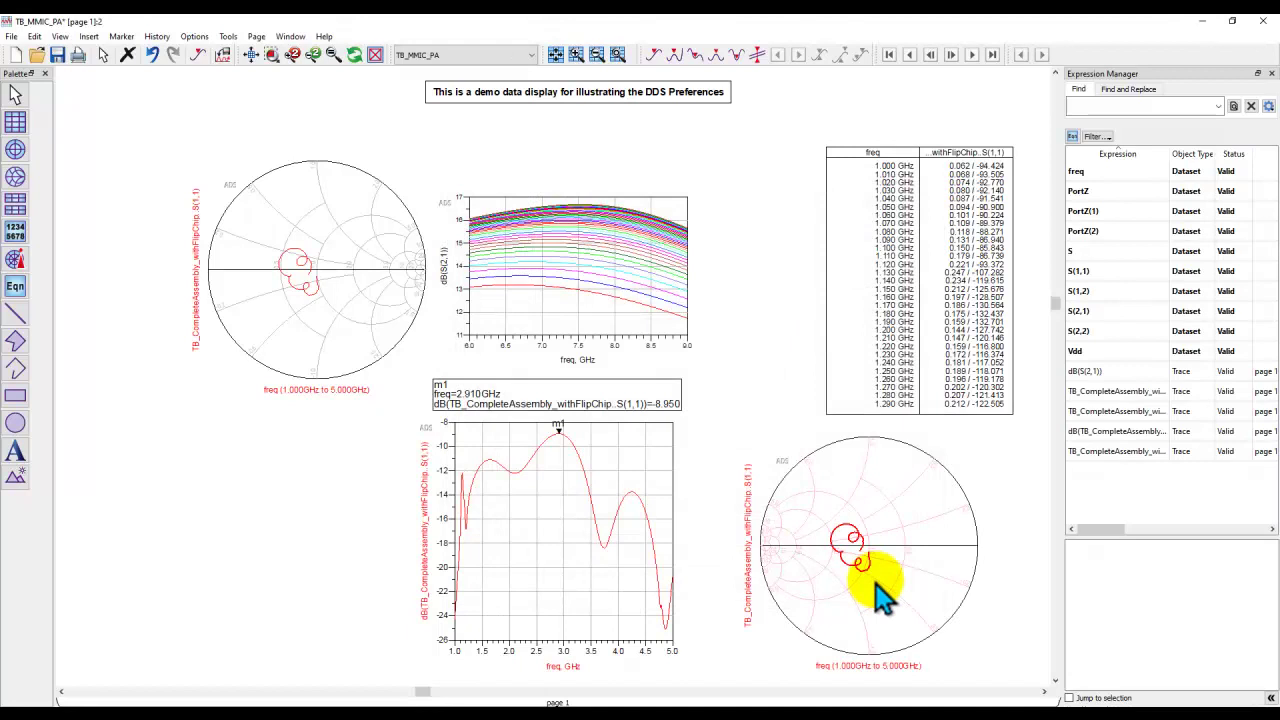
scroll(880, 597, up, 3)
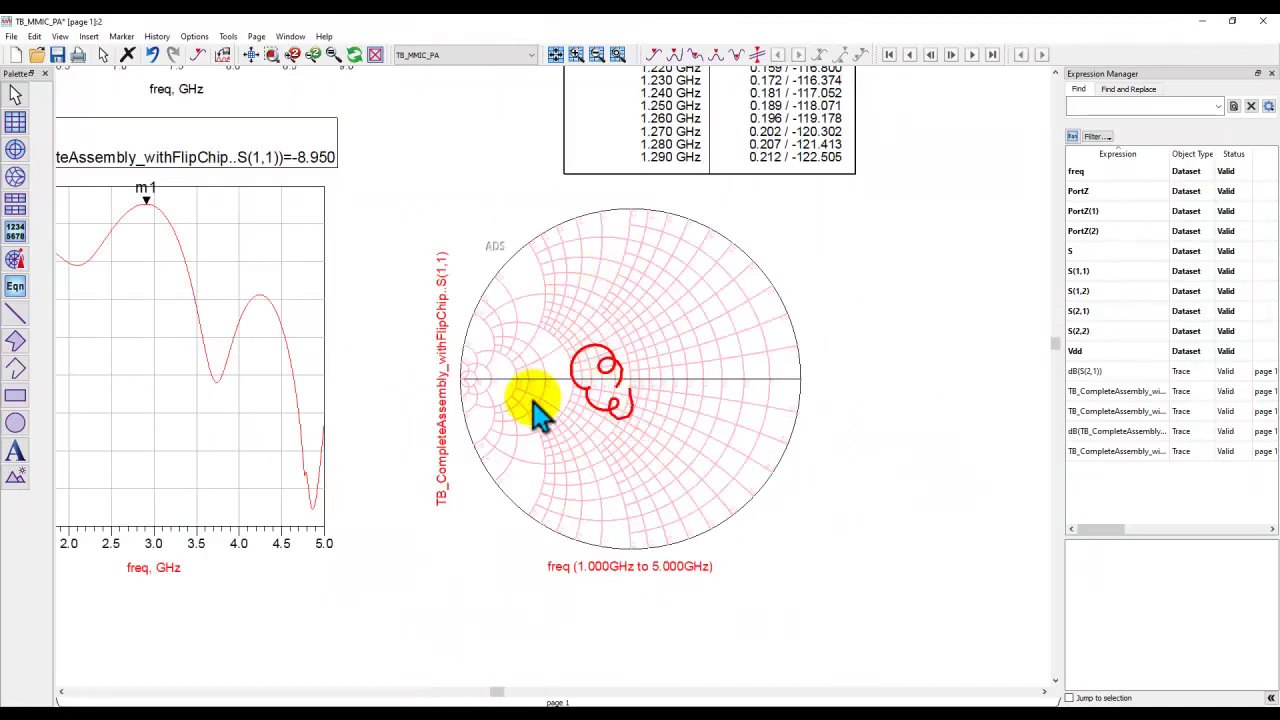
Set the Smith chart coordinate preference to Both, then delete the newly added Smith chart
click(194, 36)
click(215, 56)
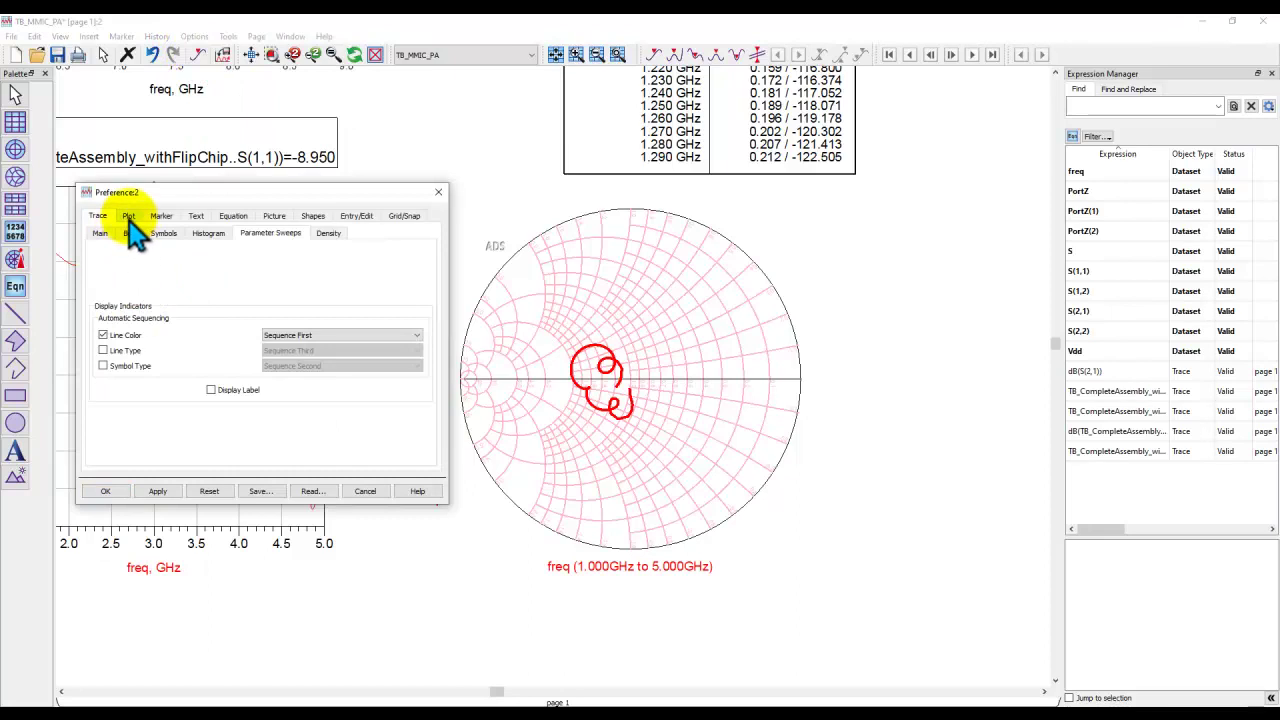
click(128, 217)
click(187, 233)
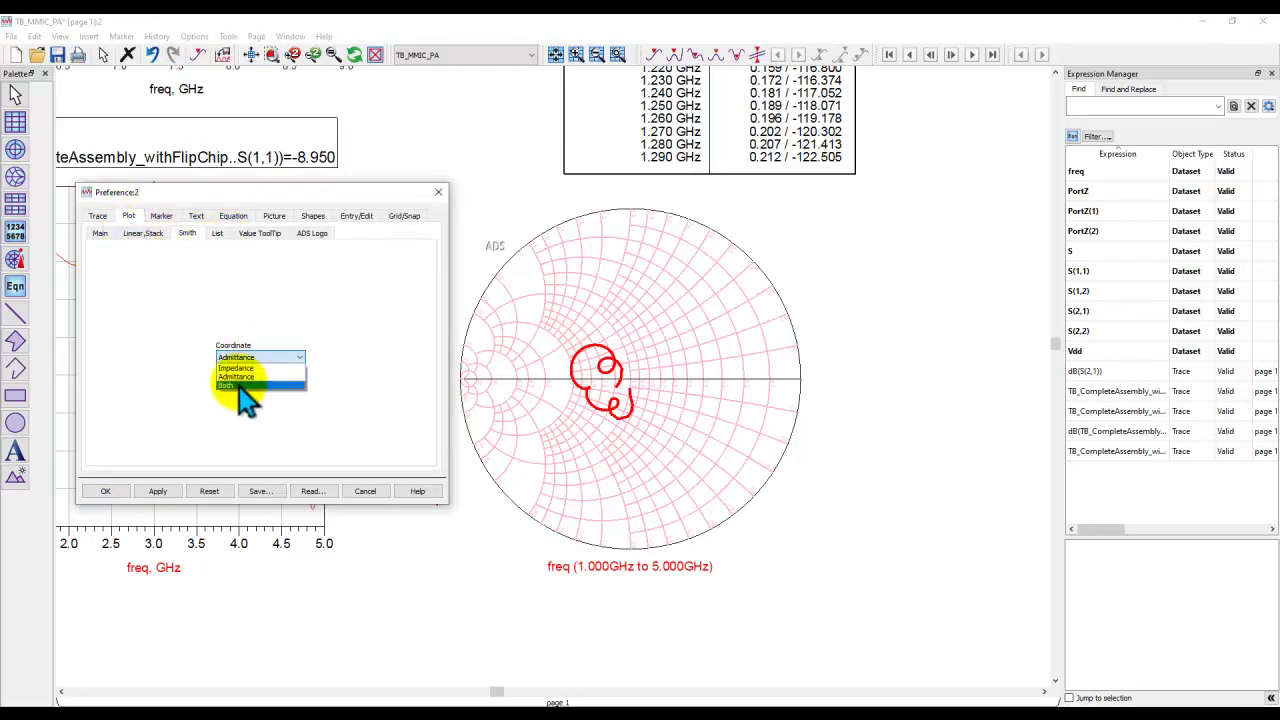
click(103, 490)
click(532, 386)
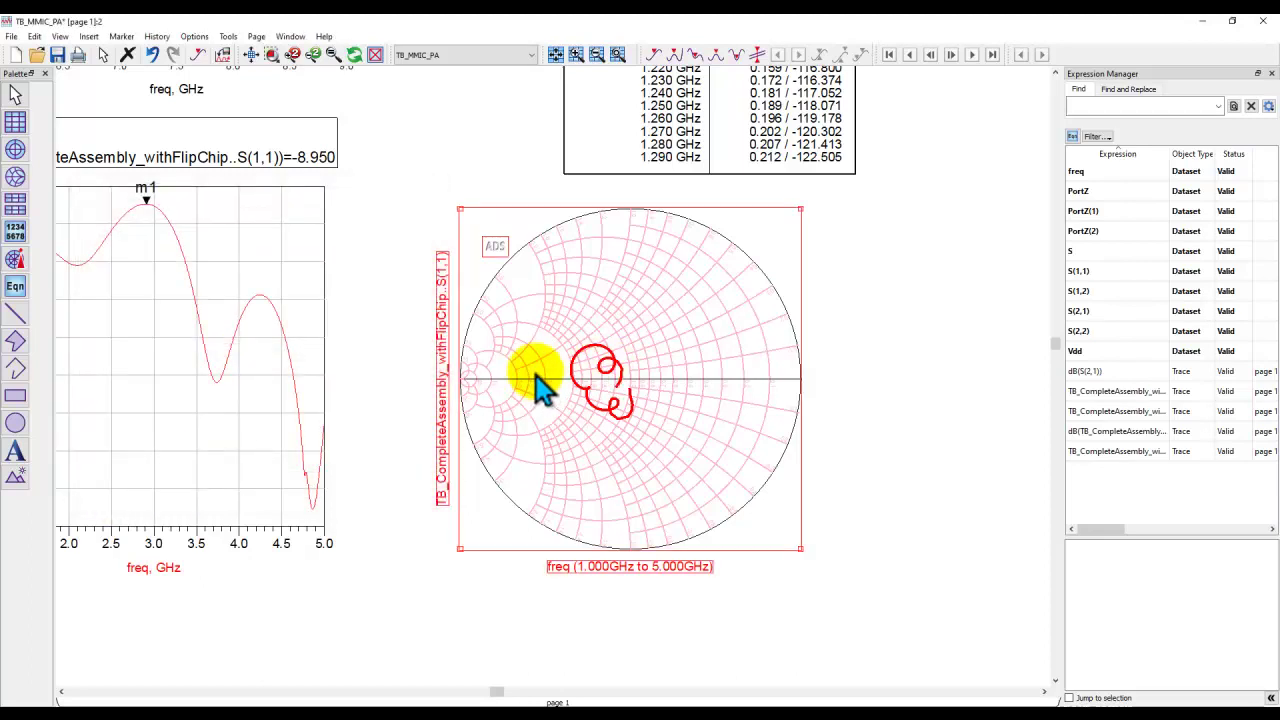
key(Delete)
Insert a new Smith chart plotting S(1,1) from the TB_CompleteAssembly_withFlipChip dataset
click(15, 178)
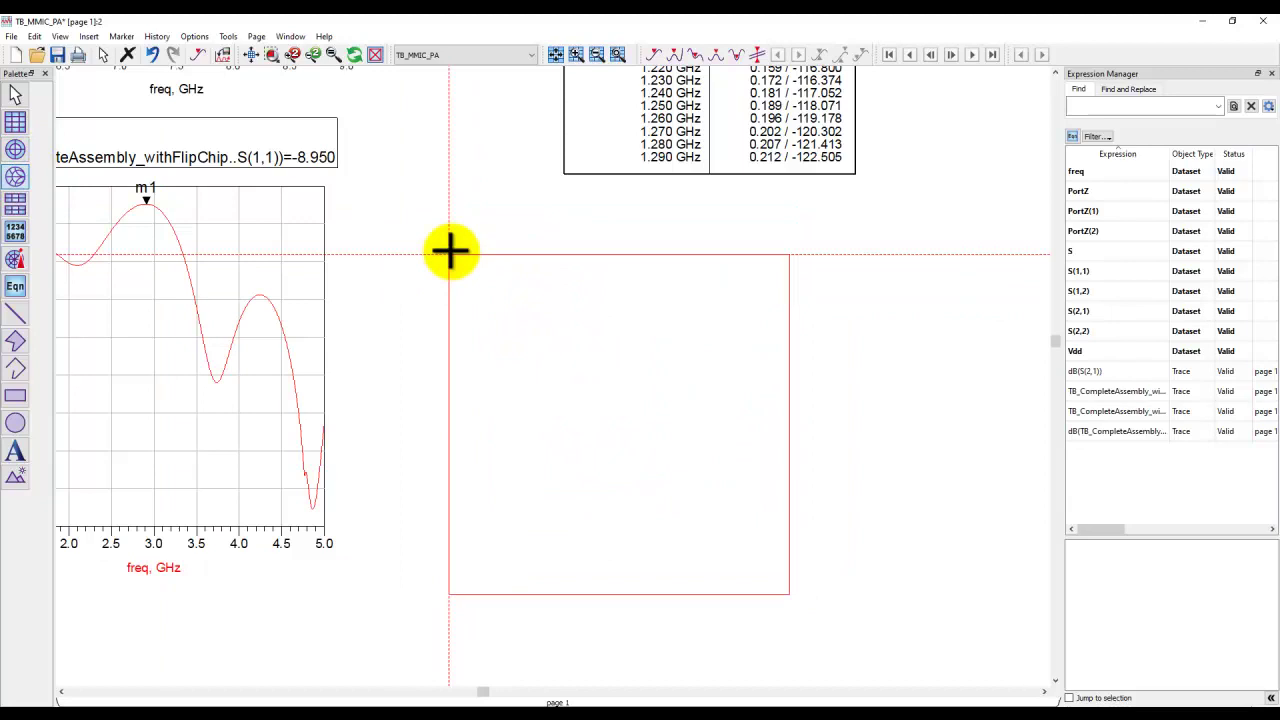
click(447, 249)
click(545, 287)
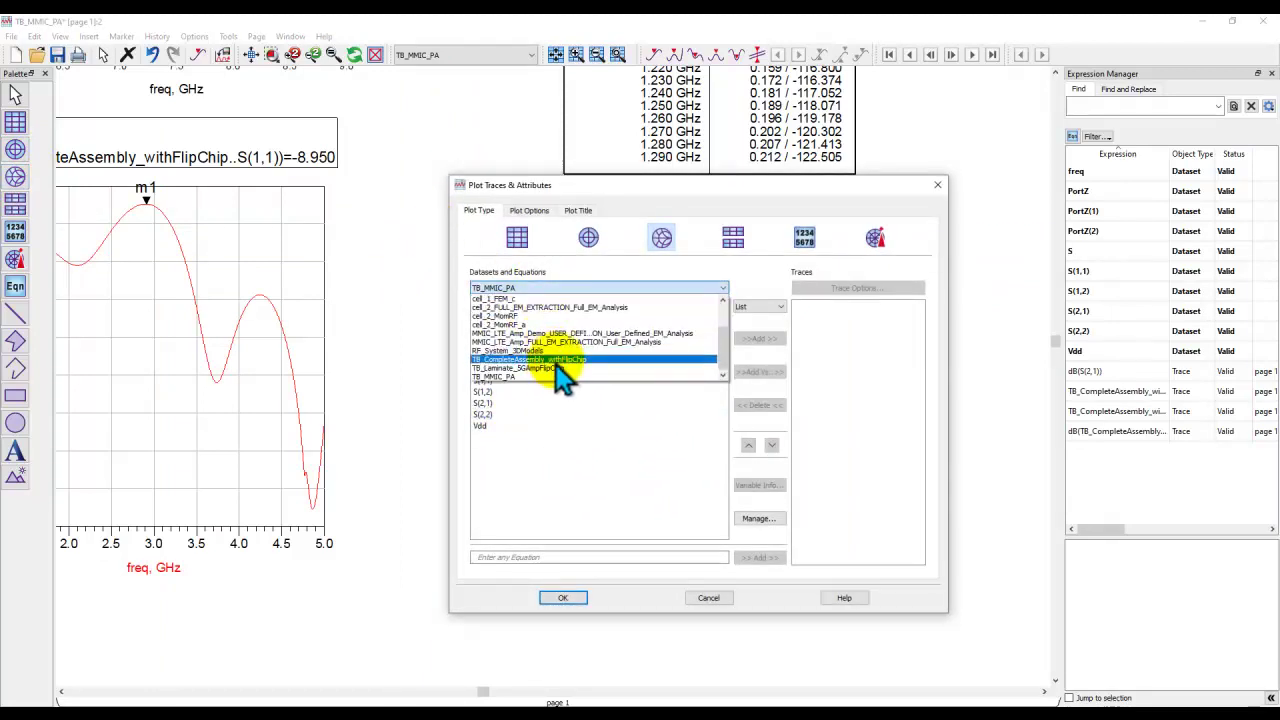
click(560, 362)
scroll(522, 455, down, 10)
scroll(522, 455, up, 10)
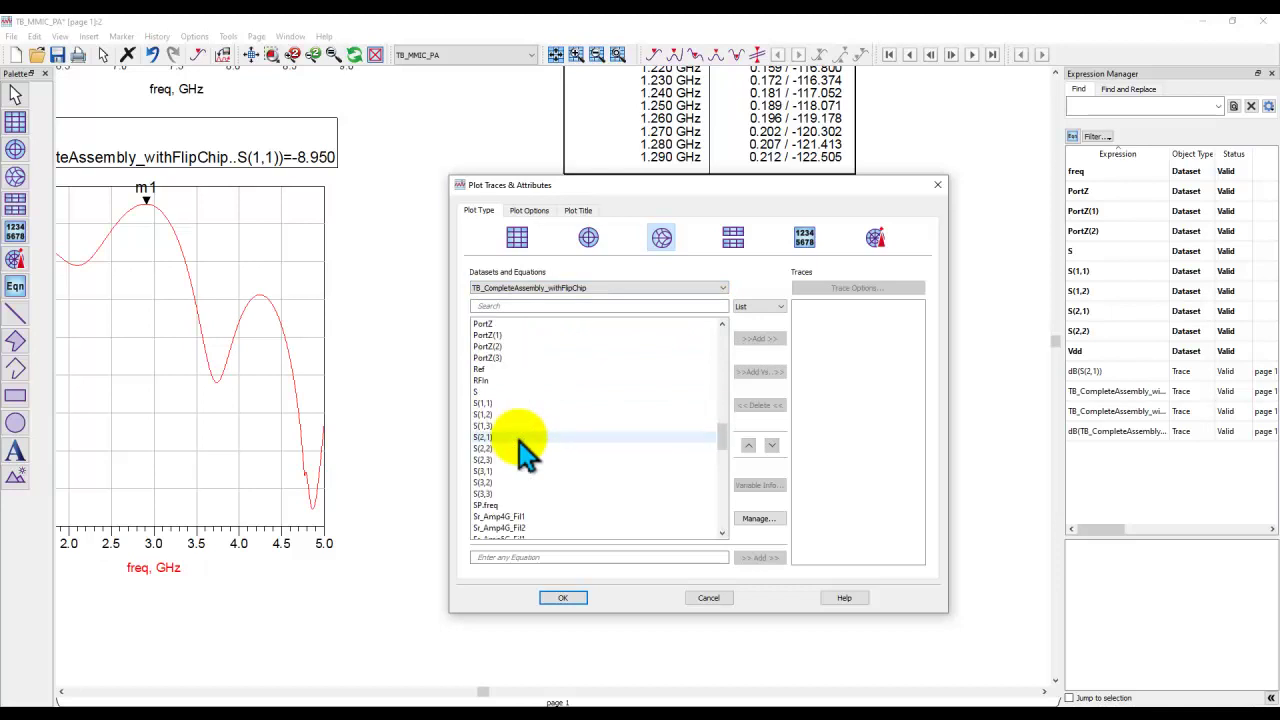
double_click(480, 403)
click(563, 597)
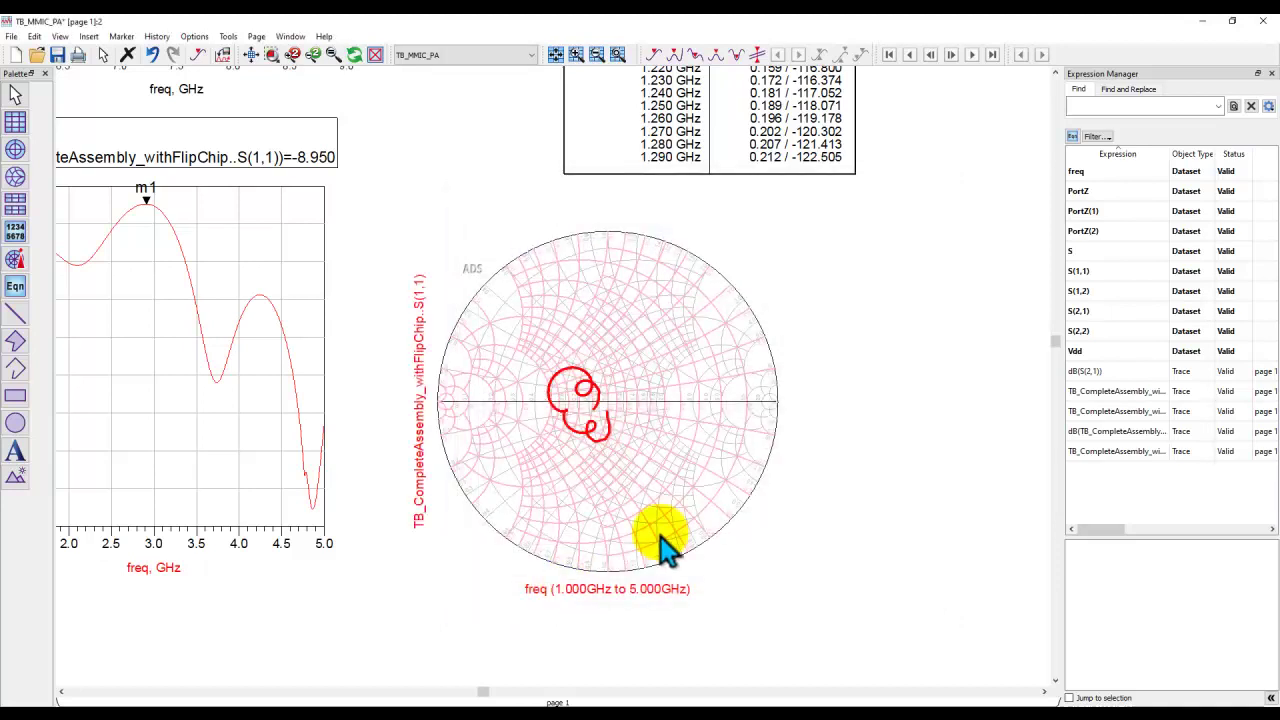
scroll(610, 408, up, 2)
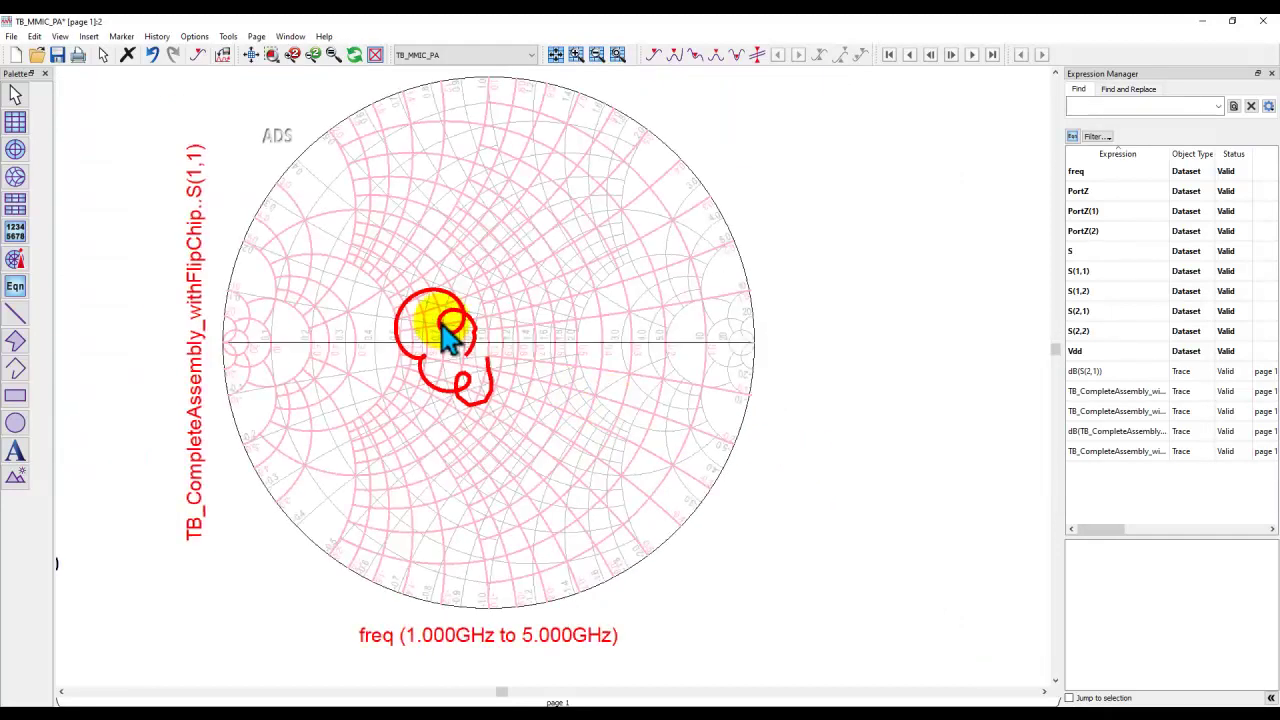
scroll(543, 366, down, 5)
Place marker m2 on the Smith chart trace at 3.160 GHz, then open the Options menu
click(198, 55)
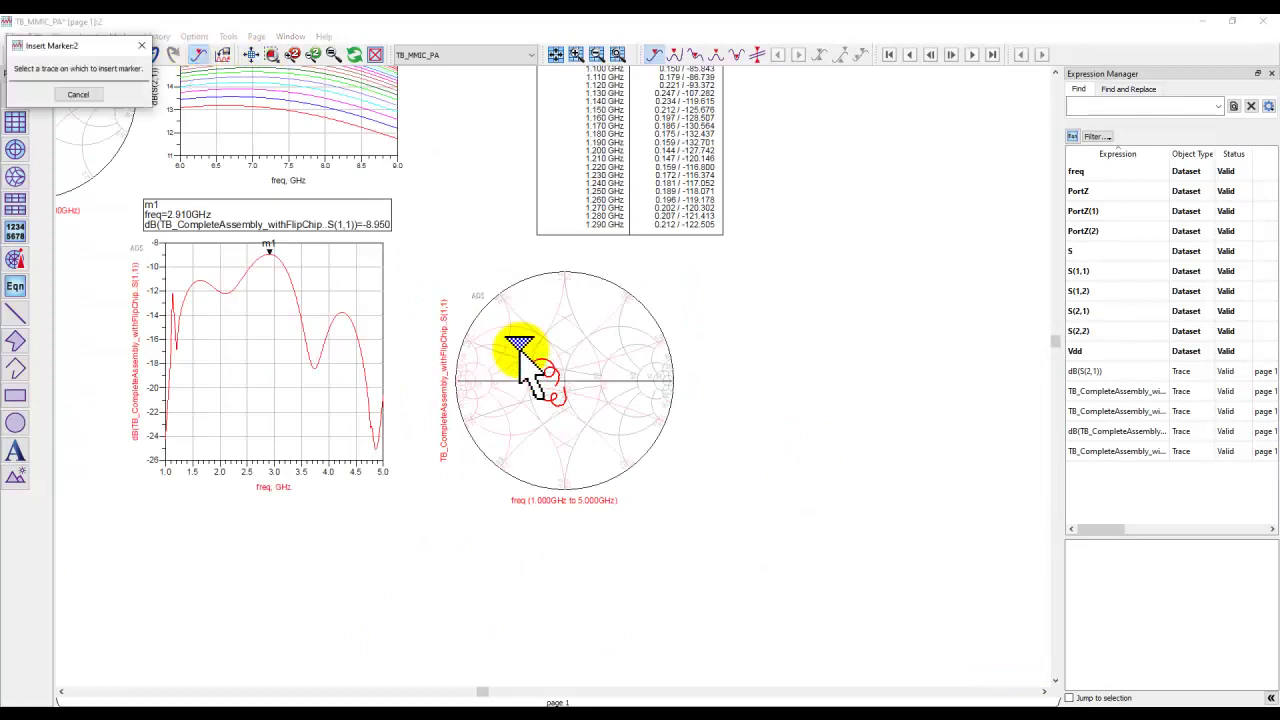
click(535, 358)
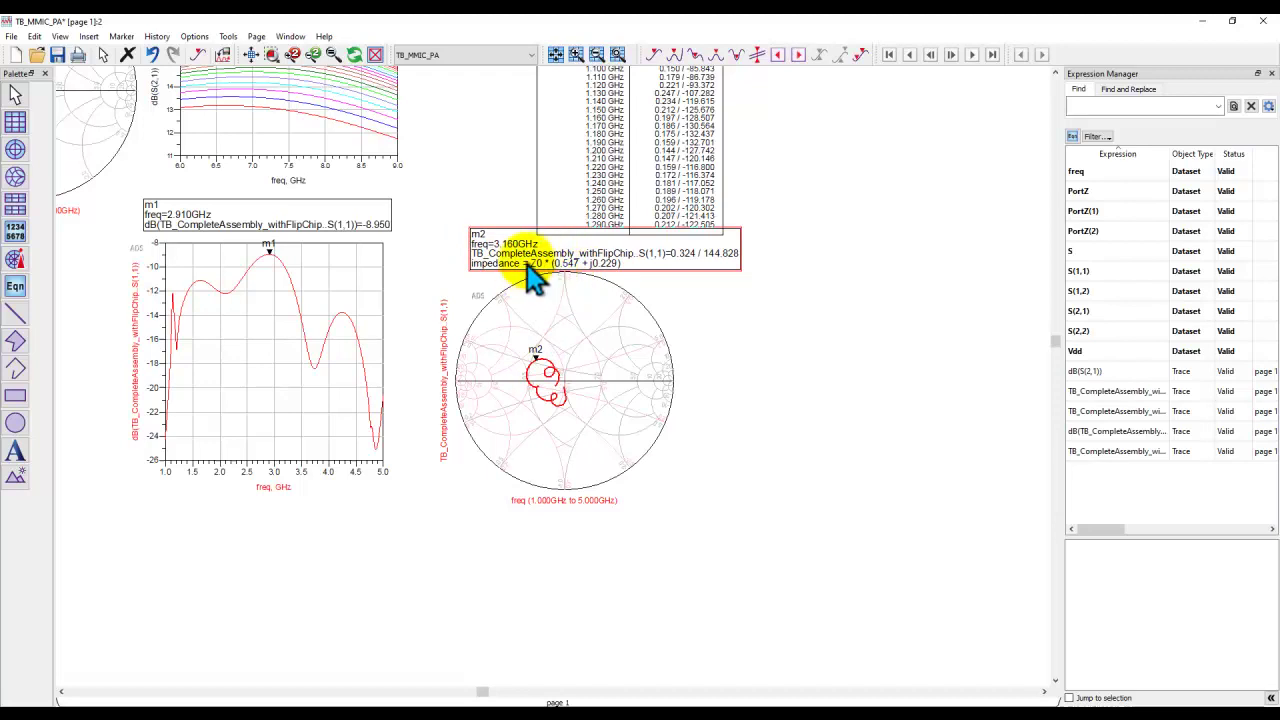
click(193, 36)
Set marker impedance readouts to a Z0 50-ohm reference and delete the old marker m2
click(198, 58)
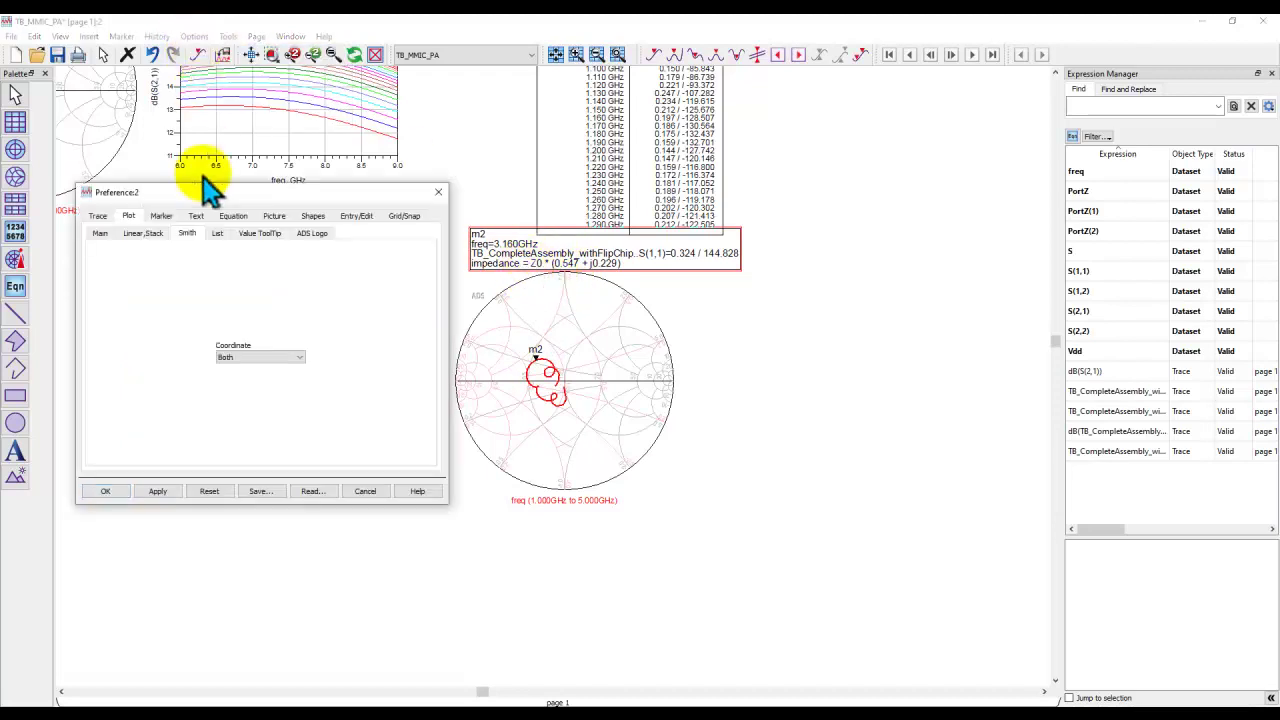
click(161, 217)
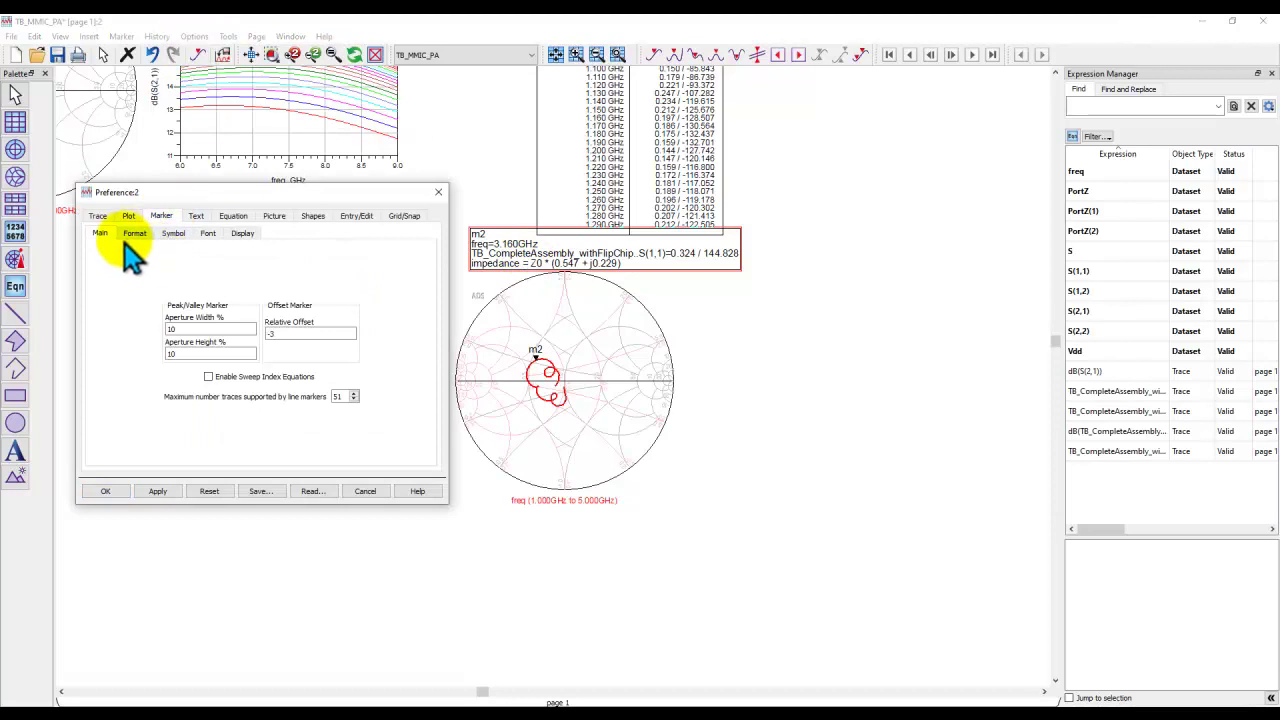
click(134, 236)
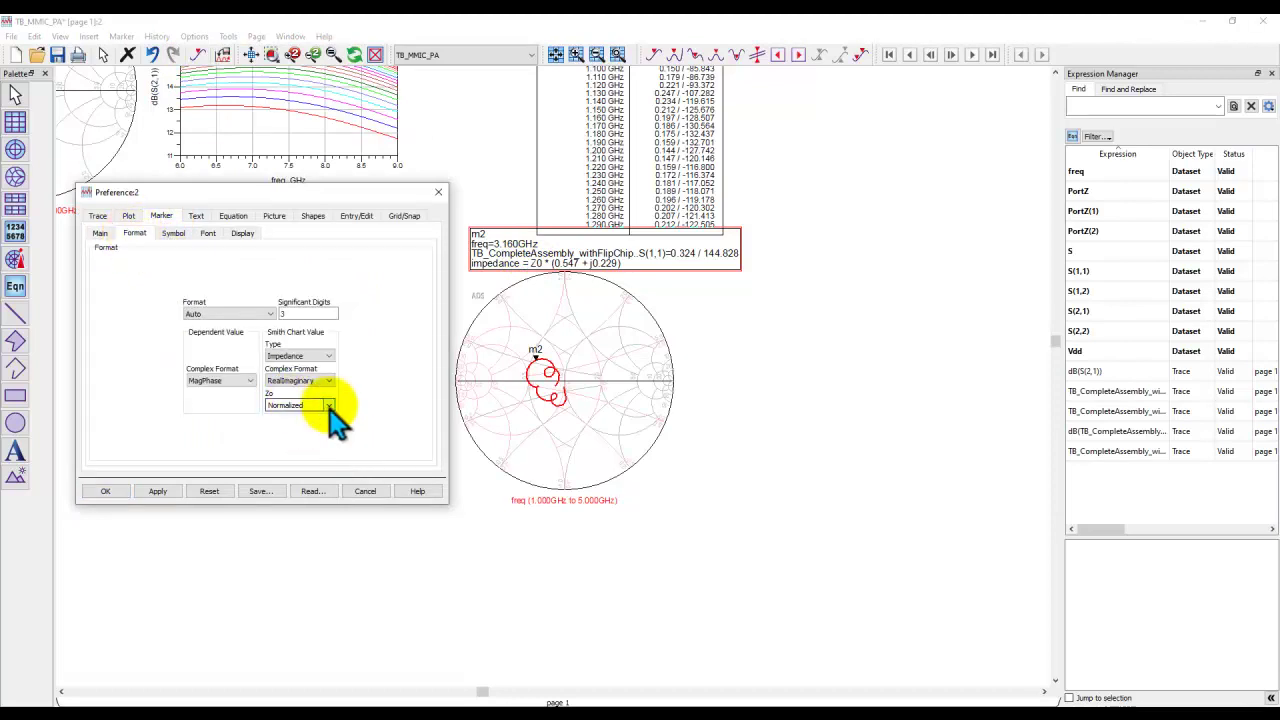
click(328, 406)
click(112, 493)
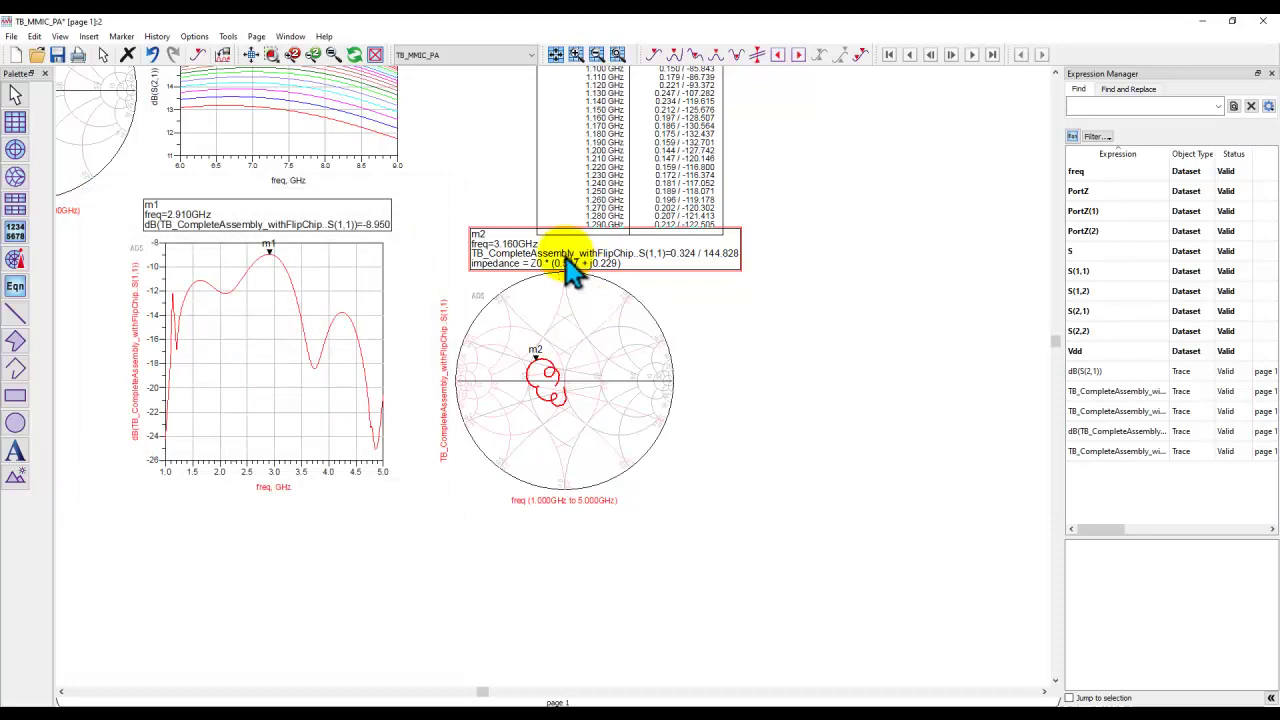
key(Delete)
Place a new marker m2 on the Smith chart at 3.150 GHz reading 27.121 + j11.217, then fit the page
click(197, 54)
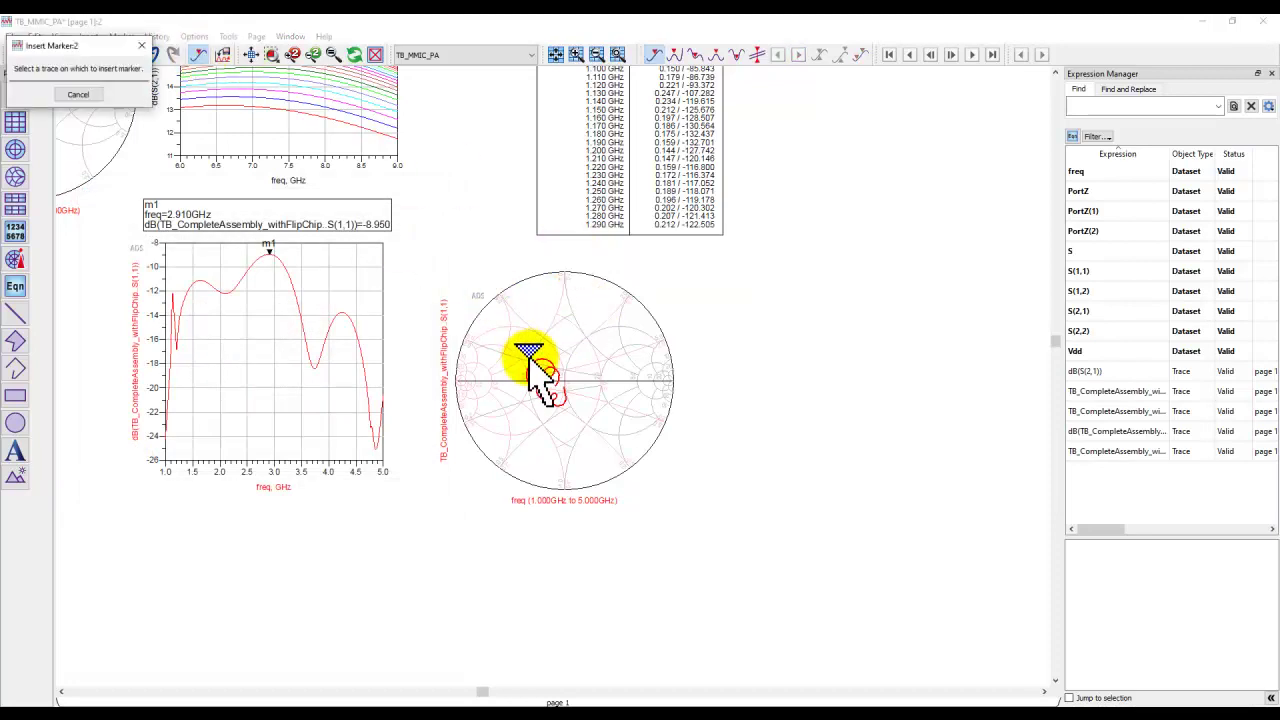
click(536, 358)
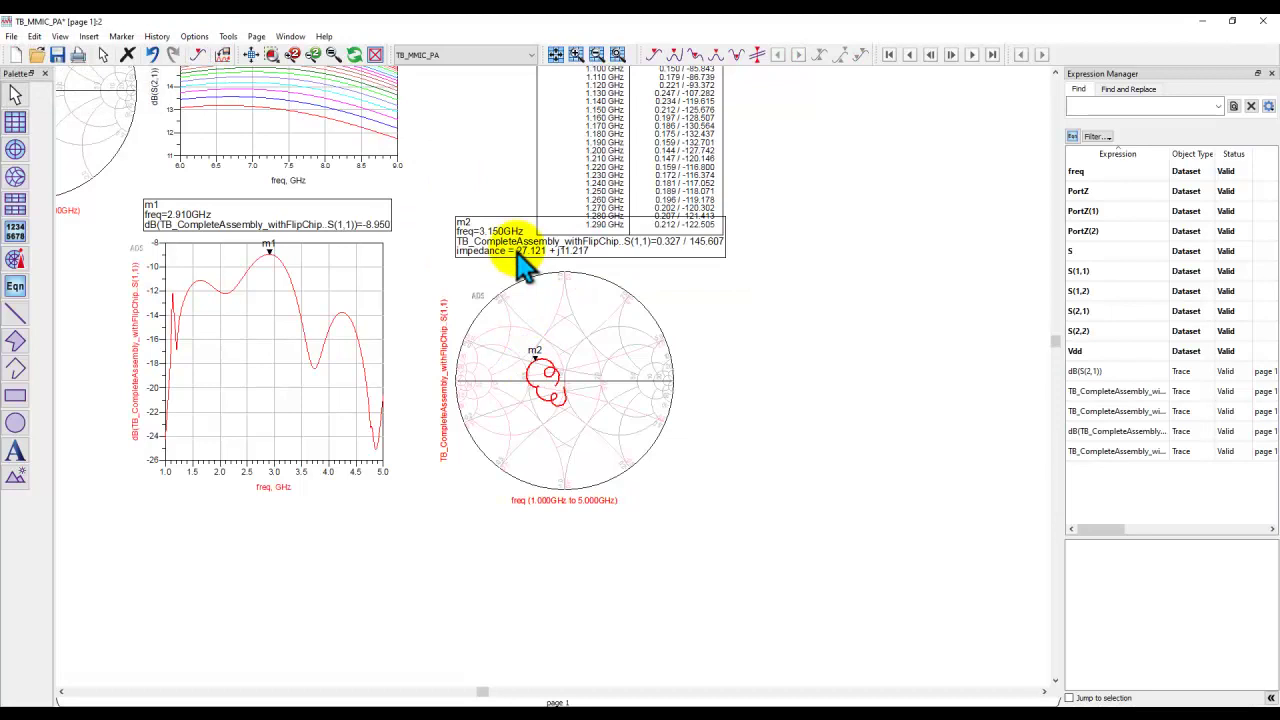
click(251, 54)
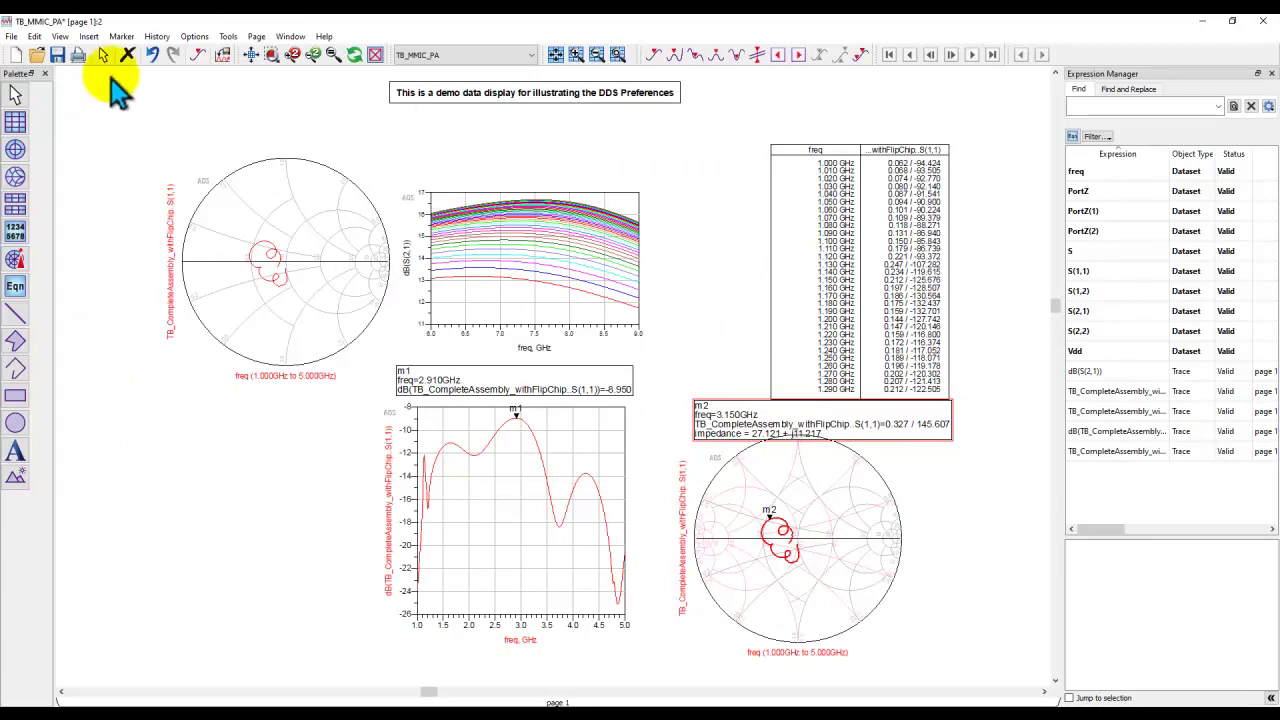
Save the display preferences as ddsdefaults.ael in the hpeesof config folder and close Preferences
click(193, 38)
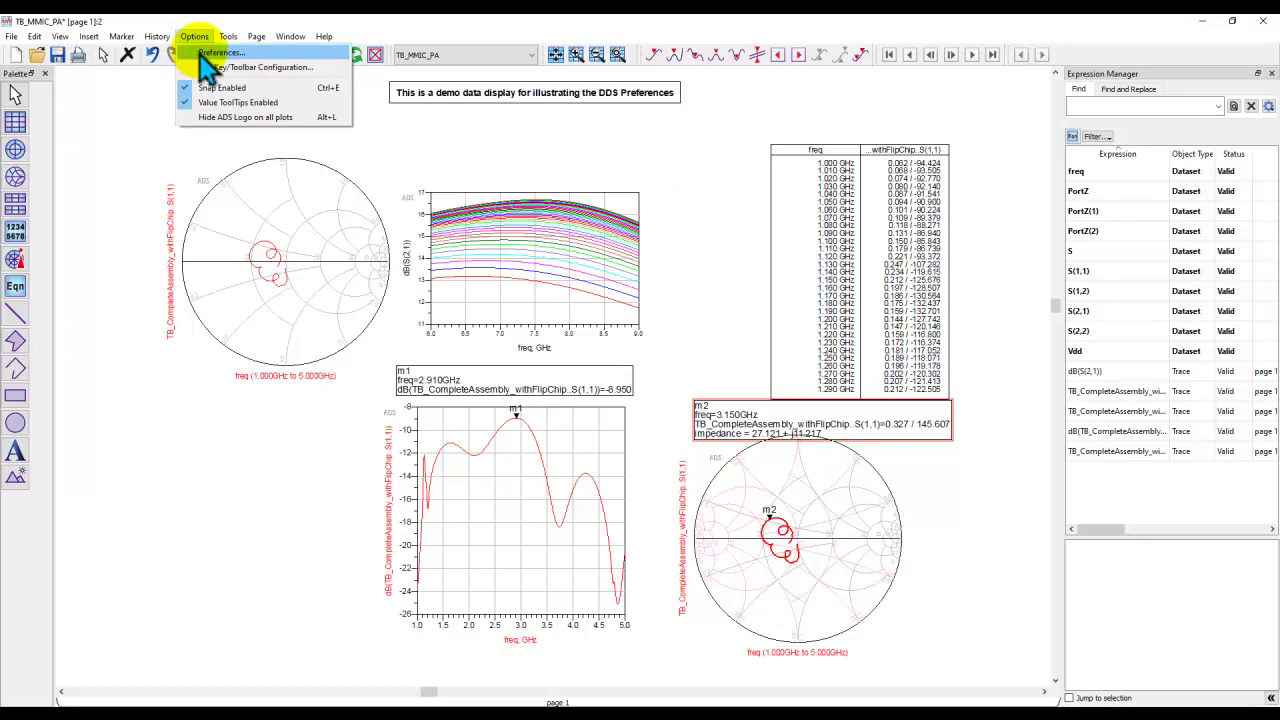
click(215, 53)
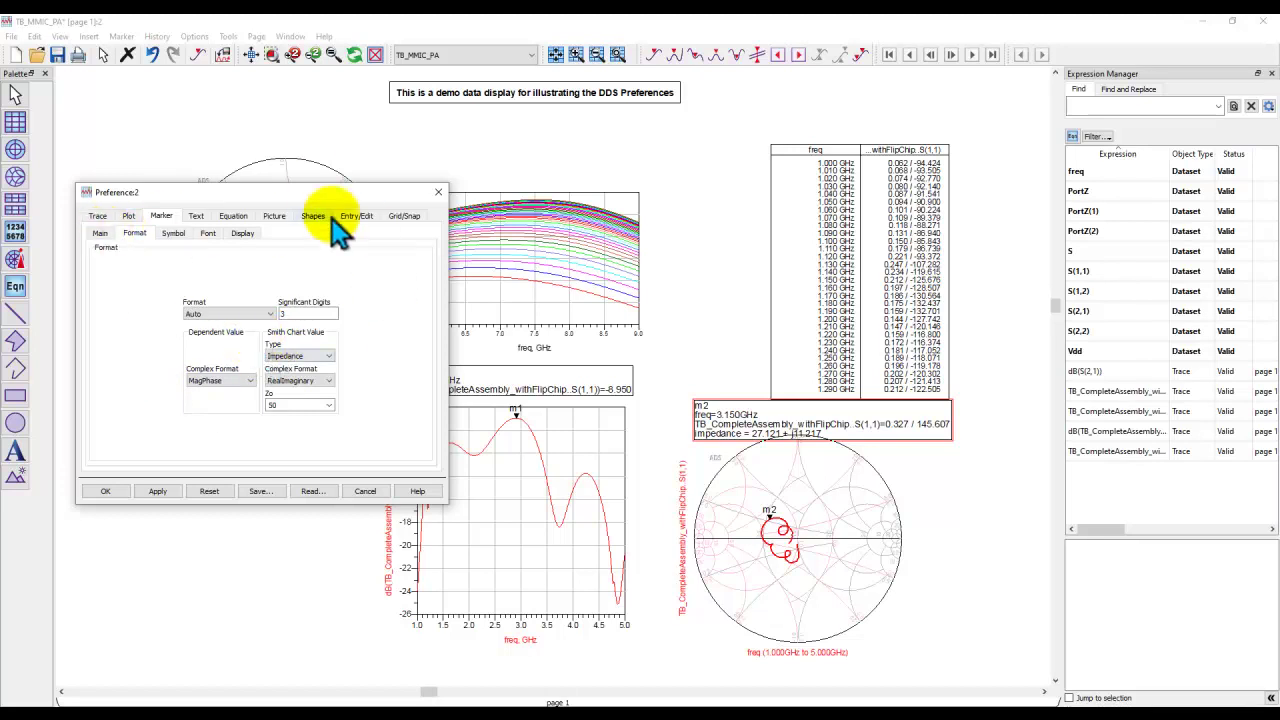
click(256, 491)
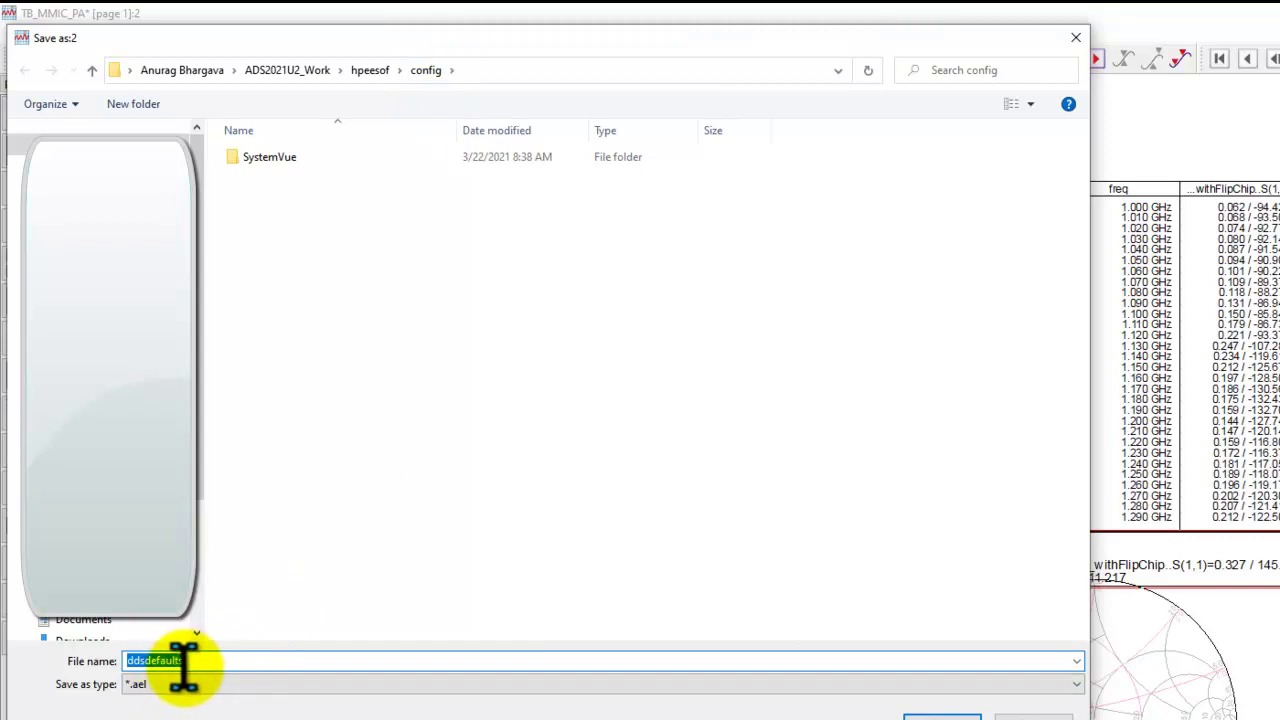
click(940, 714)
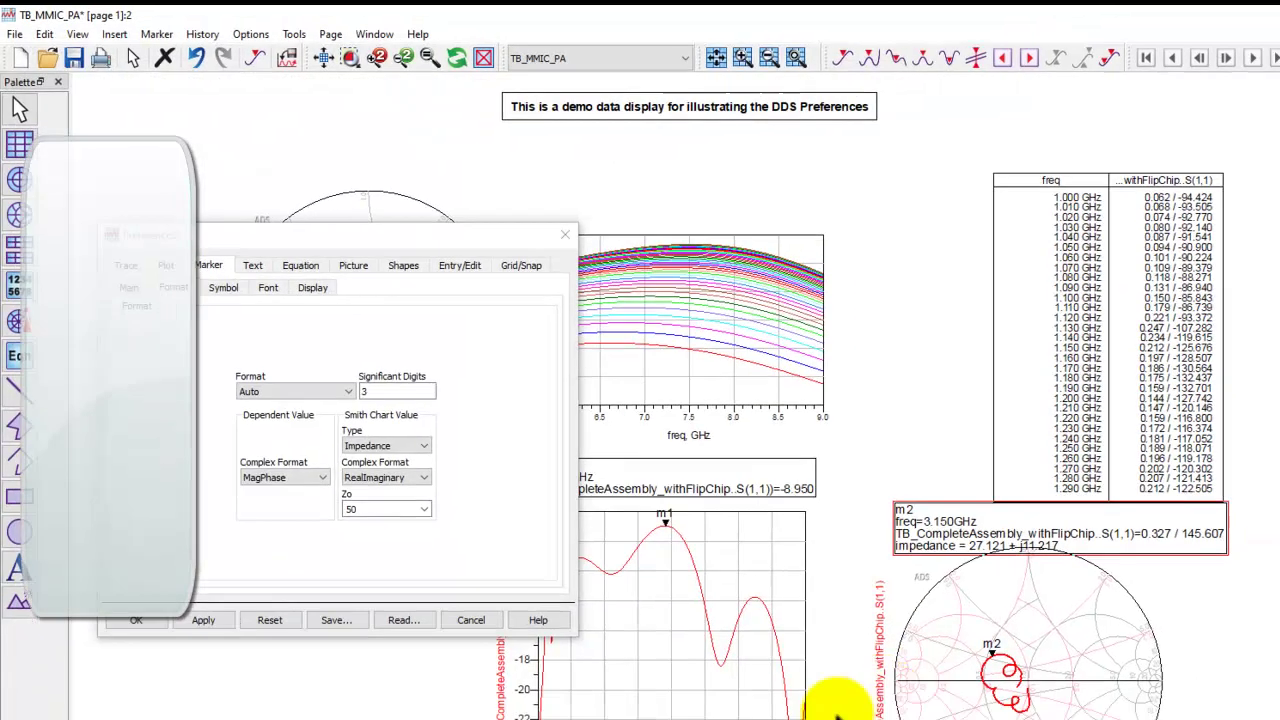
click(105, 492)
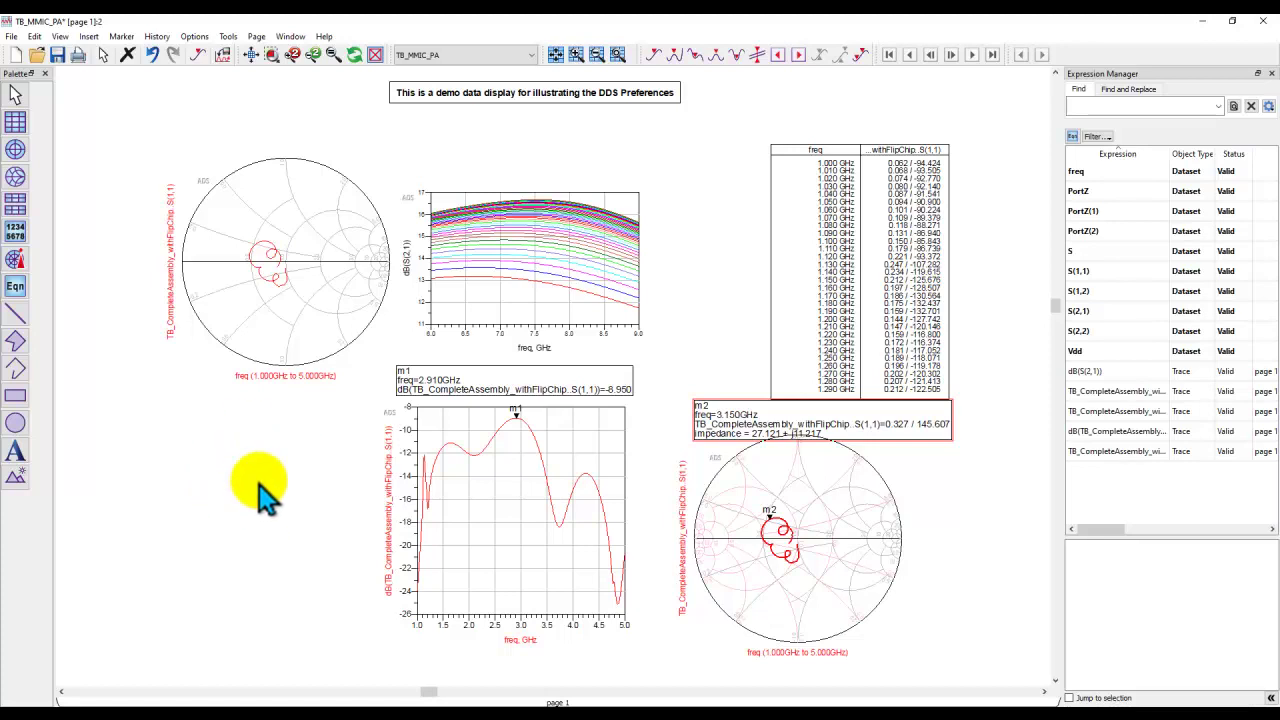
click(437, 706)
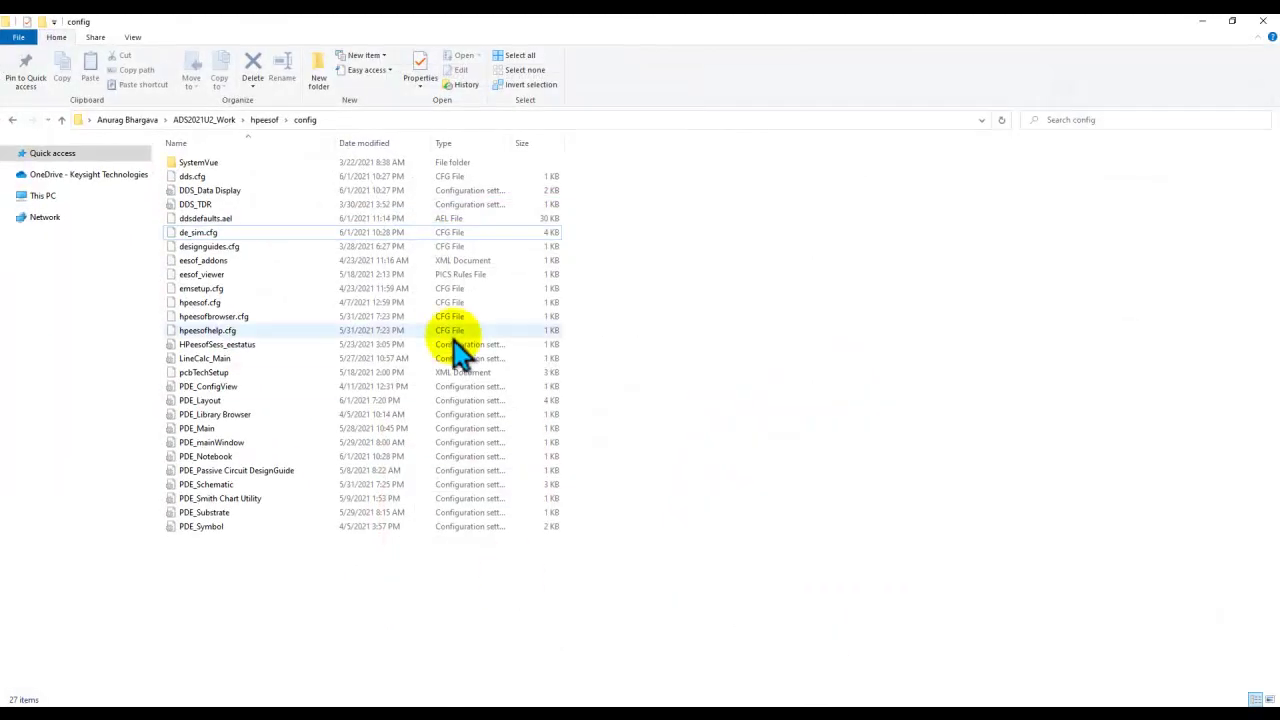
click(226, 222)
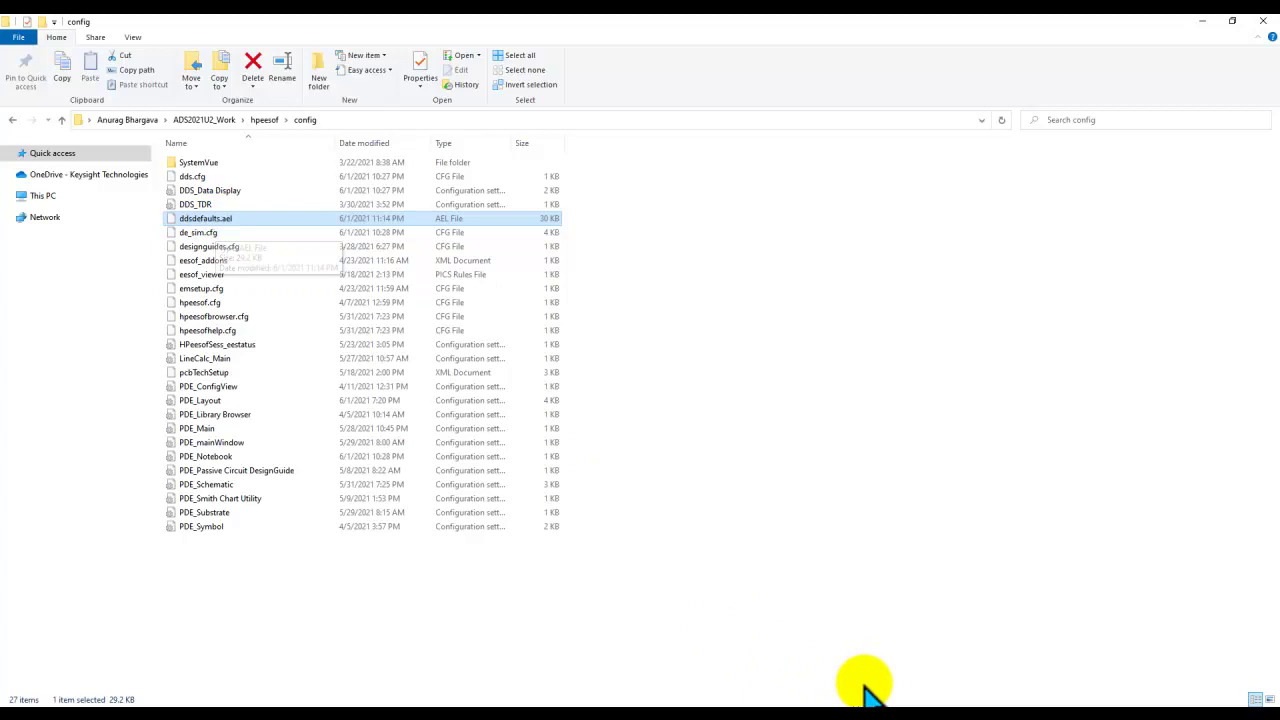
right_click(226, 222)
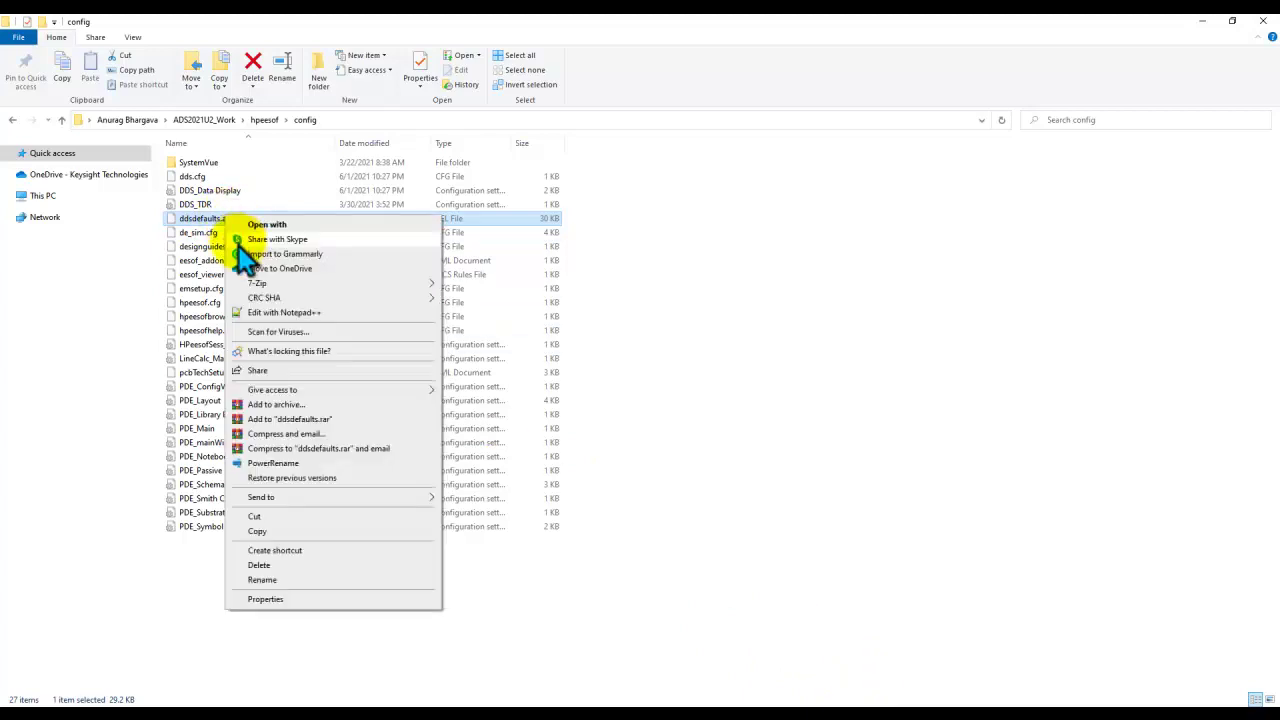
click(258, 312)
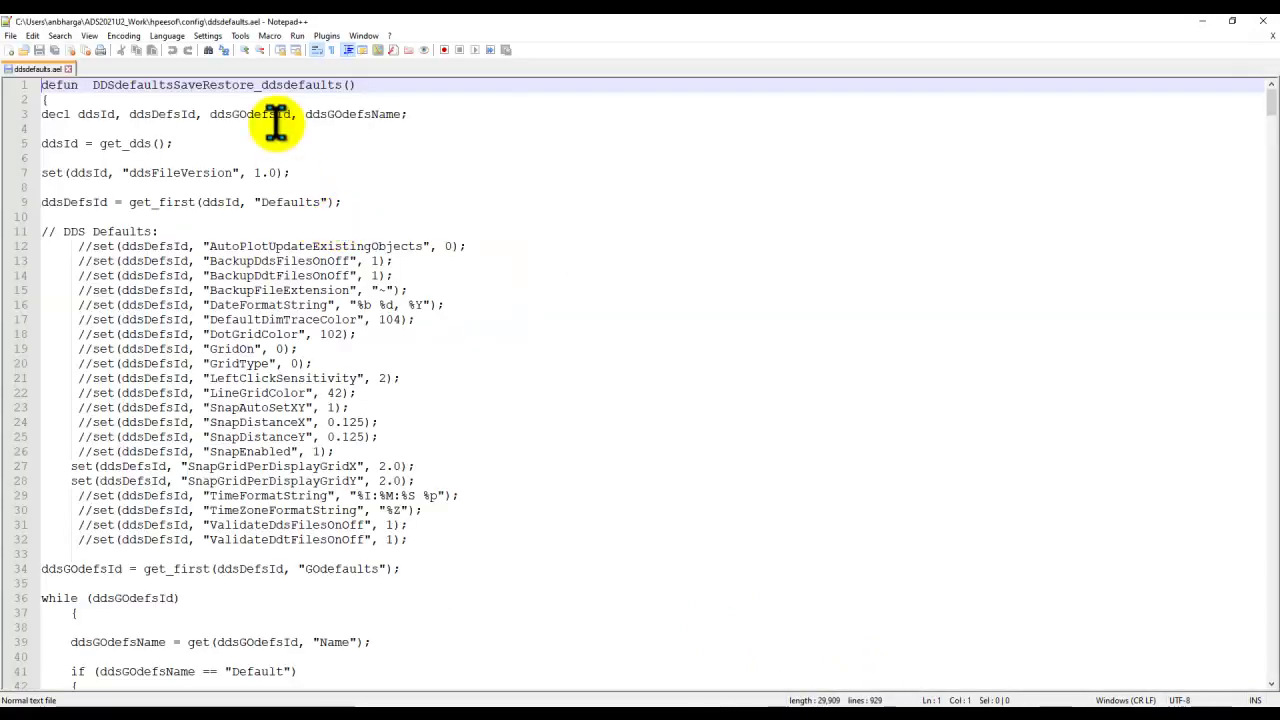
scroll(334, 440, down, 20)
scroll(340, 455, down, 18)
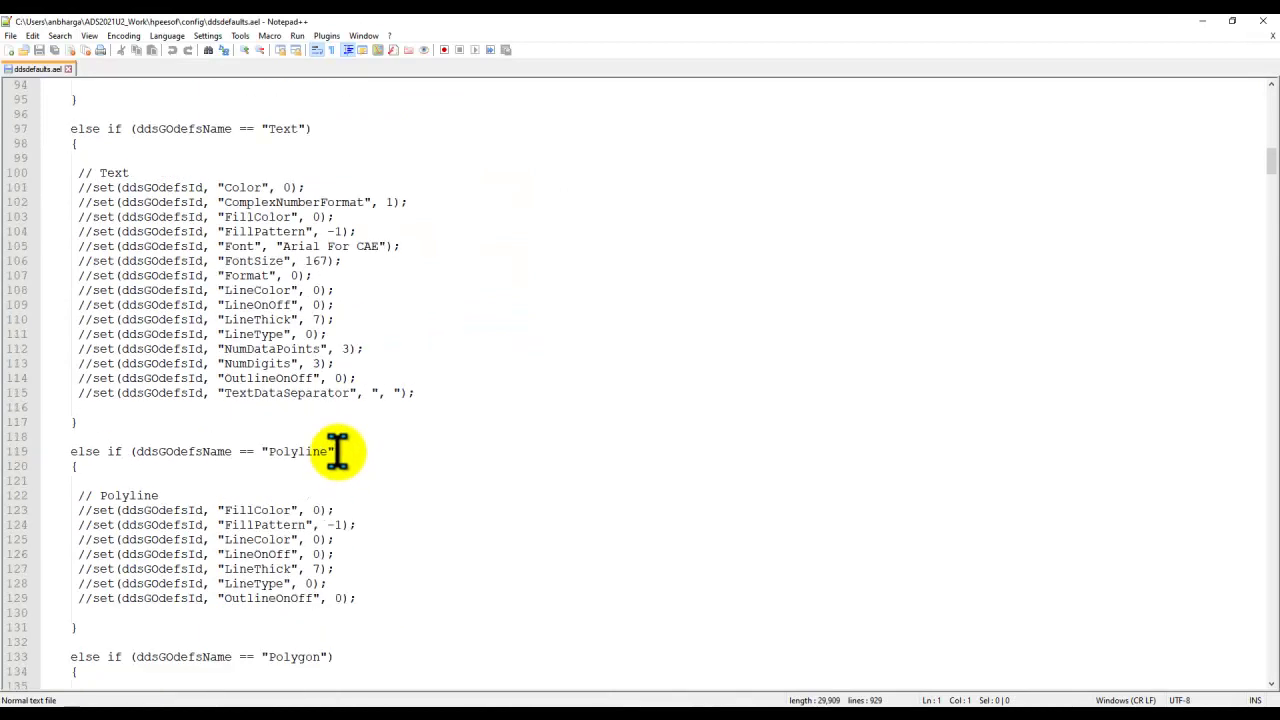
click(1265, 20)
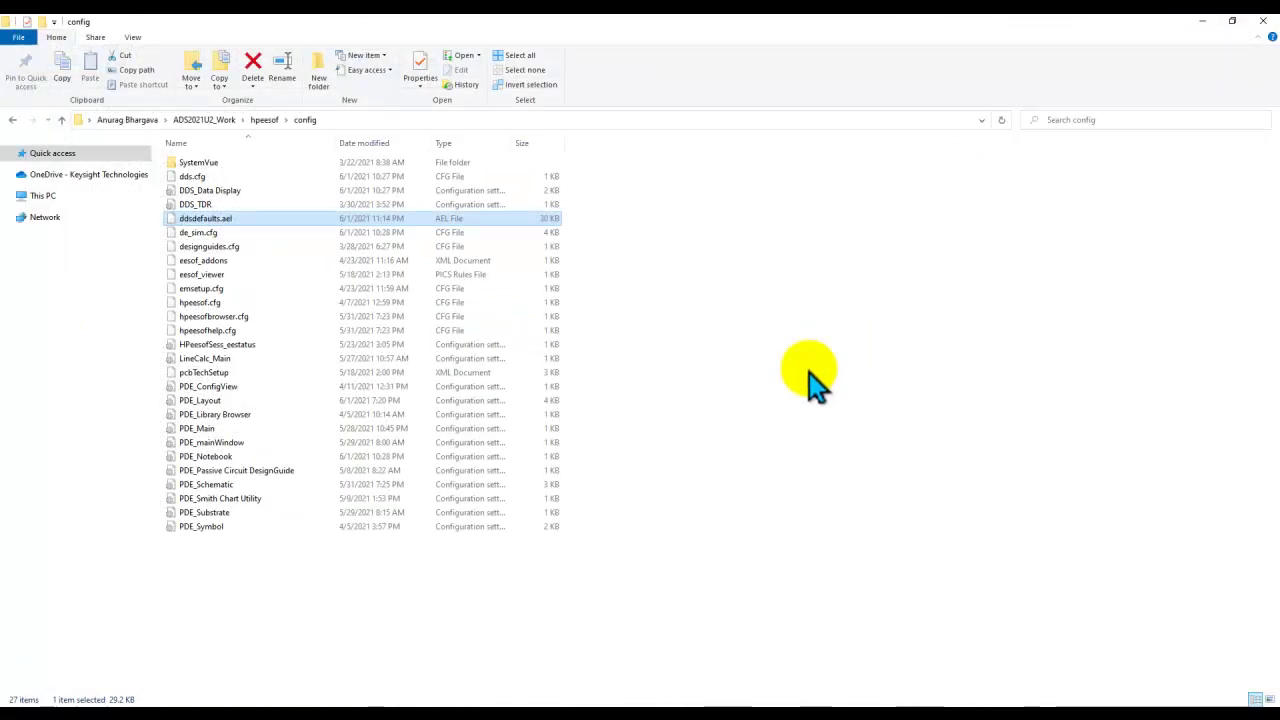
Return to the TB_MMIC_PA page and dismiss Read Preferences and Preferences without loading a file
click(930, 700)
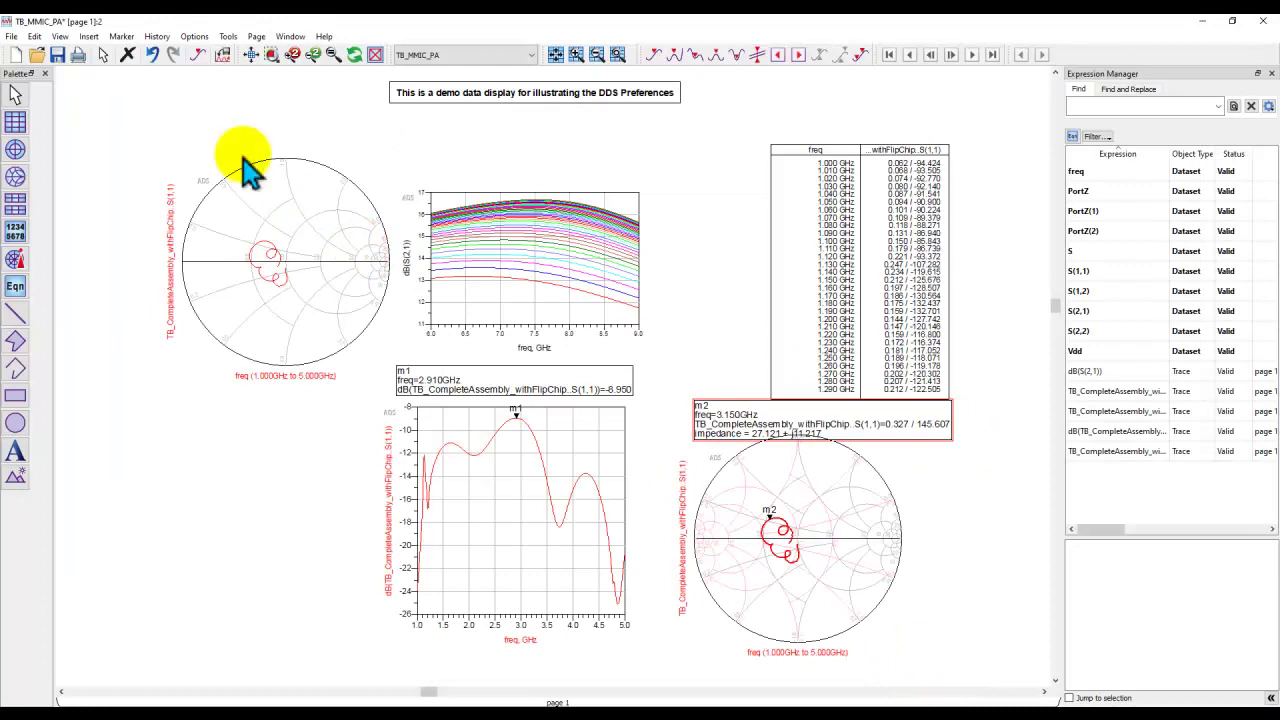
click(194, 36)
click(210, 53)
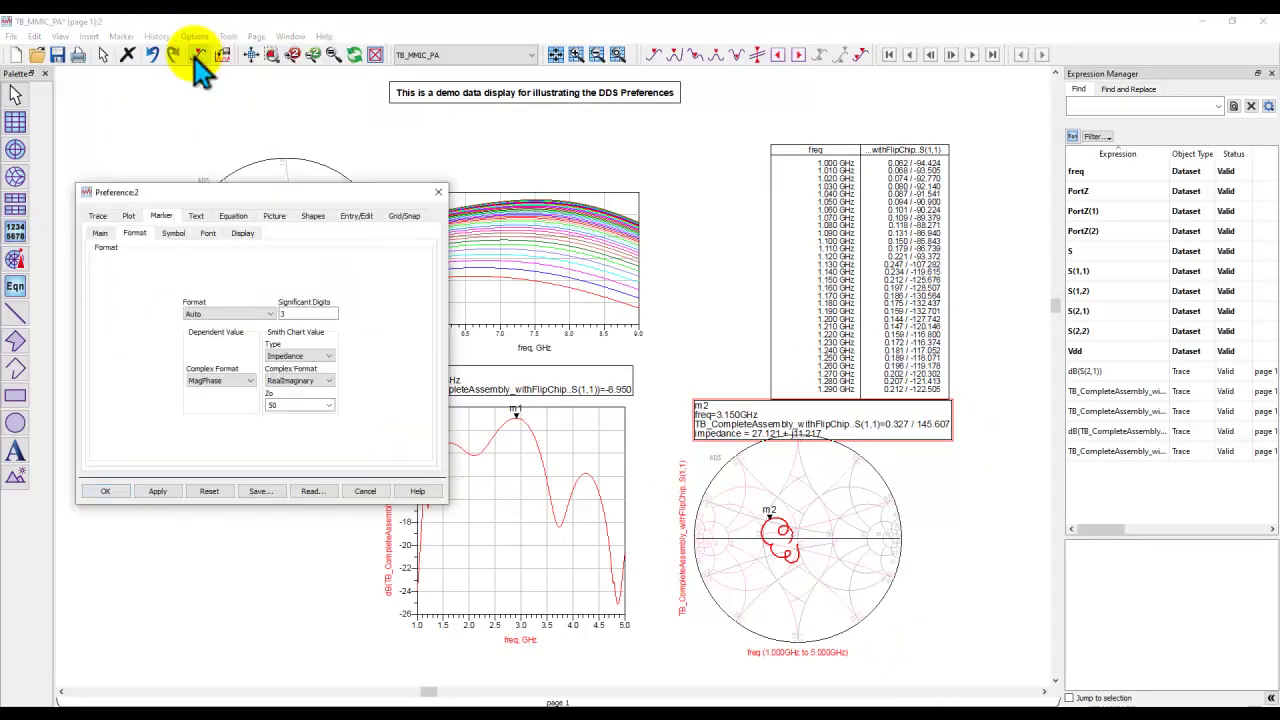
click(301, 494)
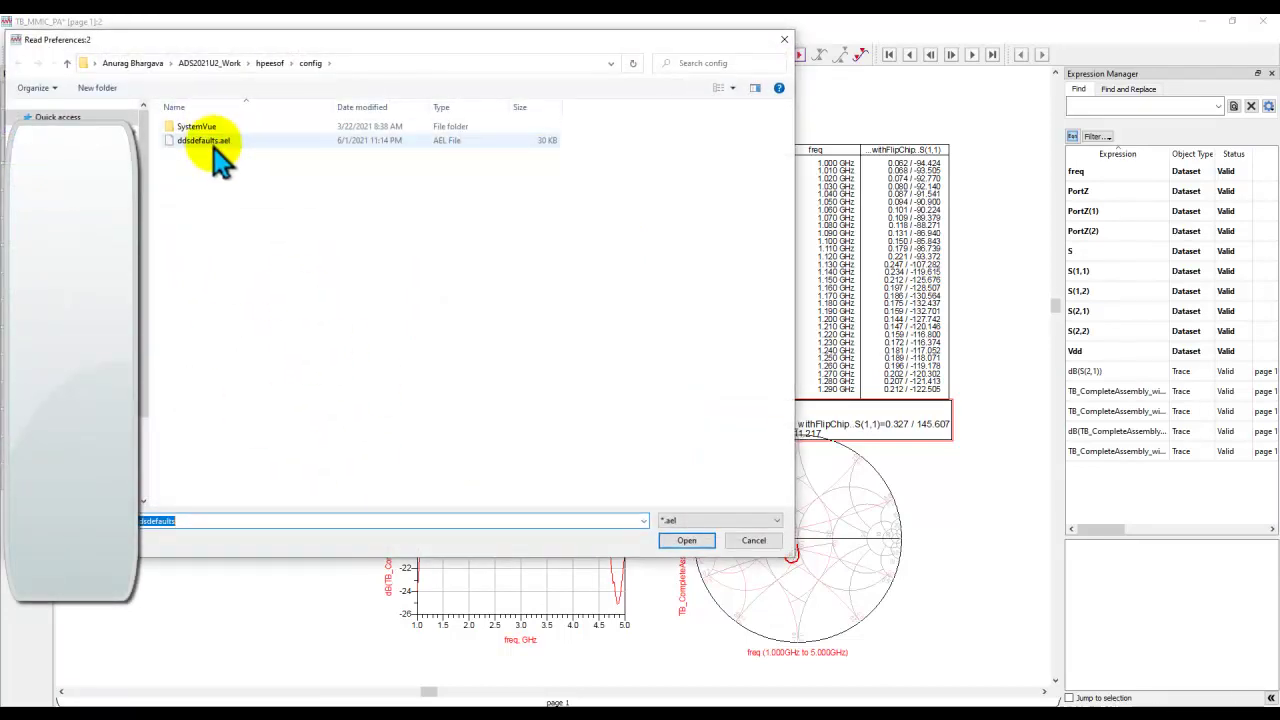
click(749, 540)
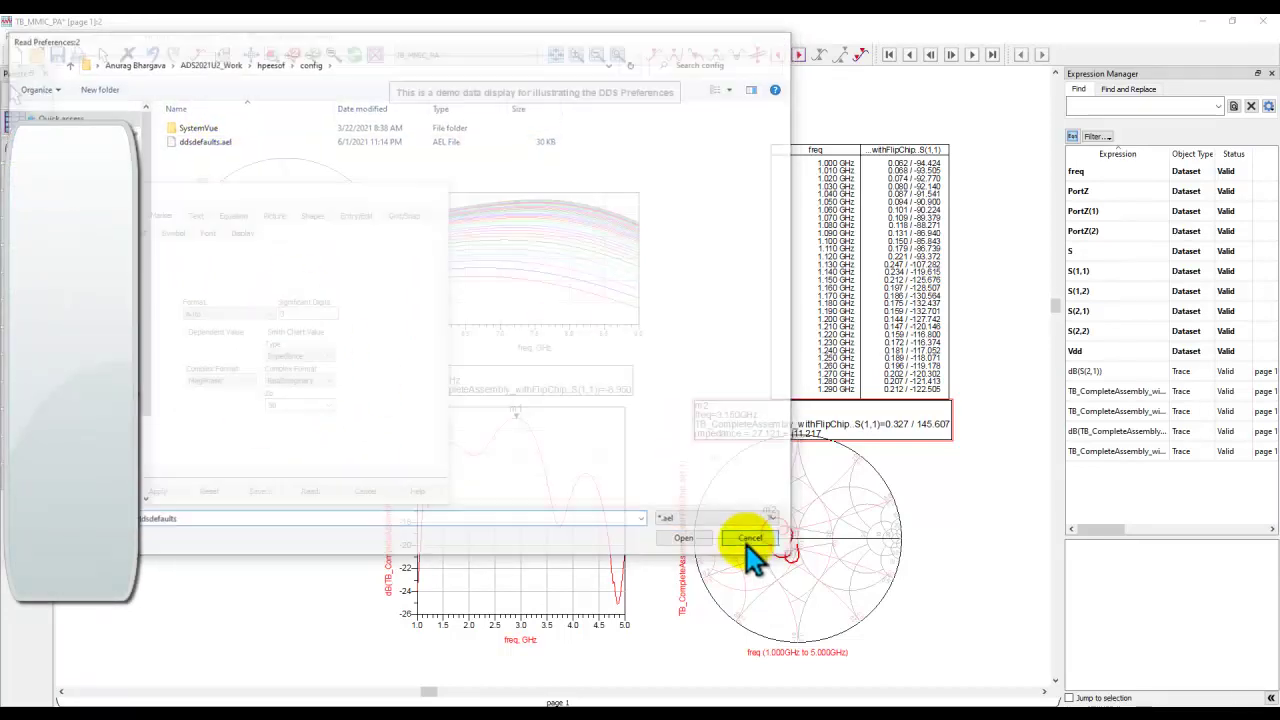
click(360, 494)
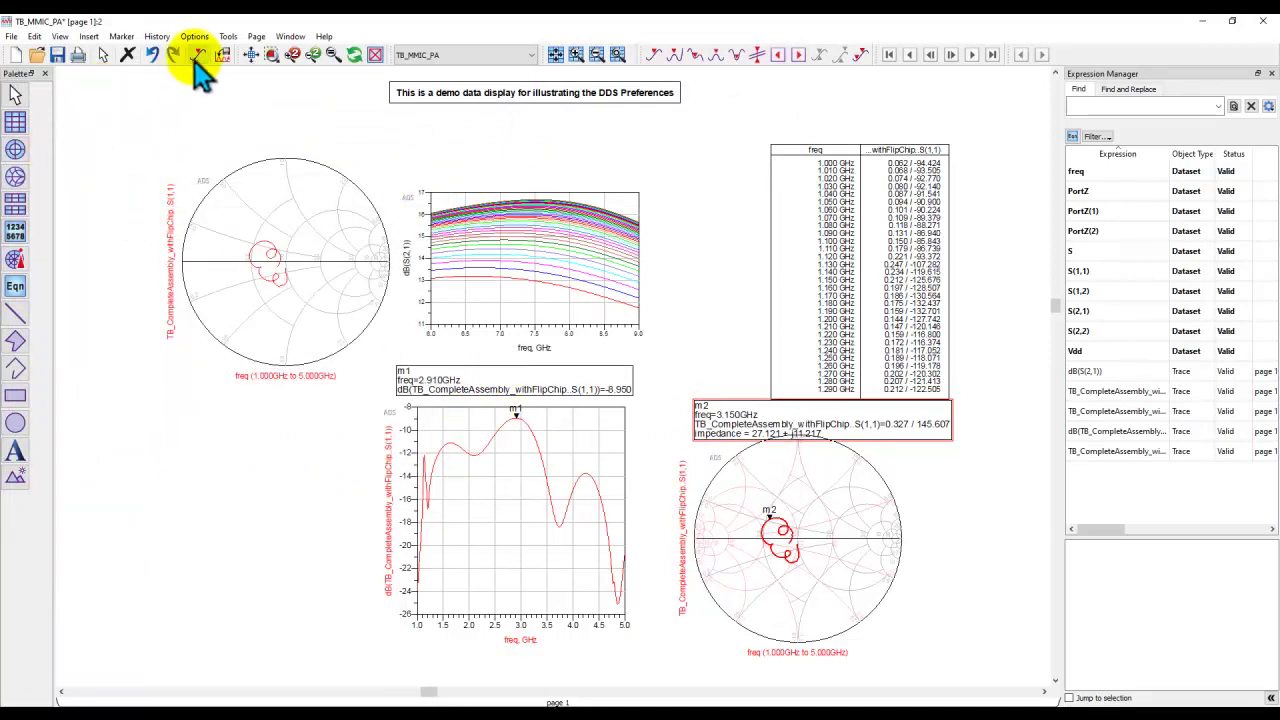
Place marker m3 at 7.490 GHz on the dB(S(2,1)) plot and move its readout beside the data table
click(757, 54)
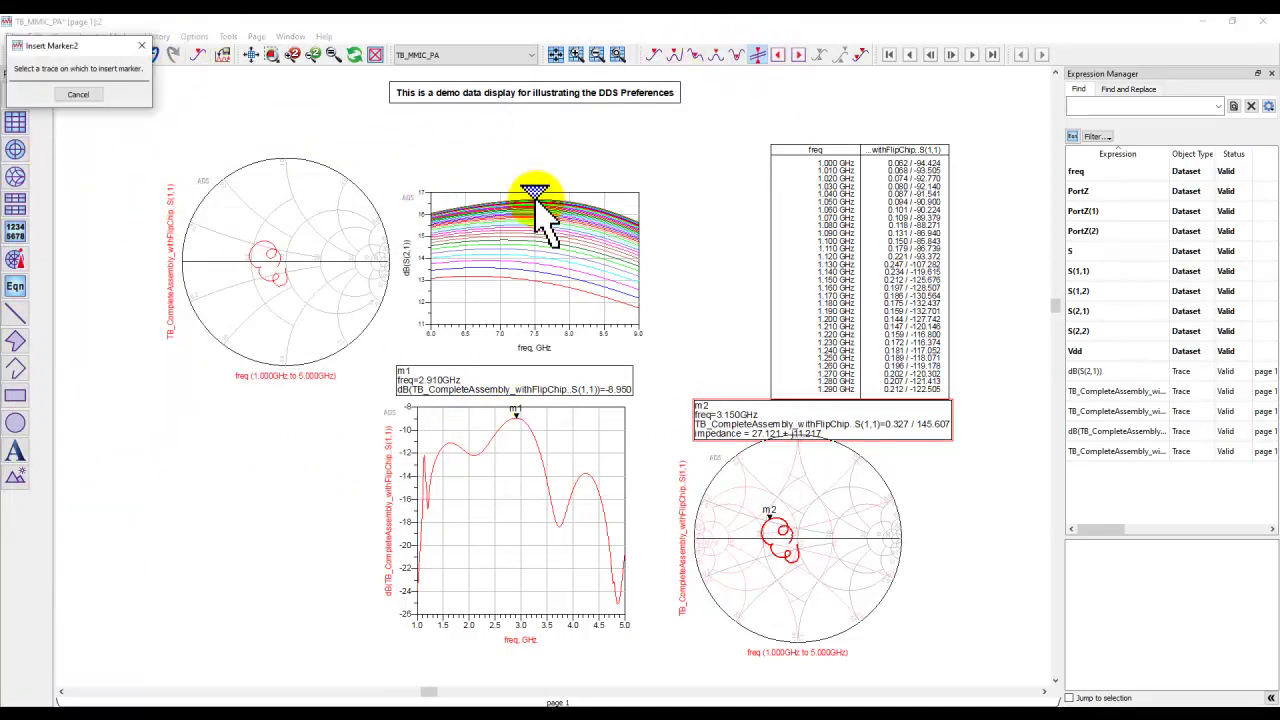
click(535, 196)
drag(478, 228, 700, 185)
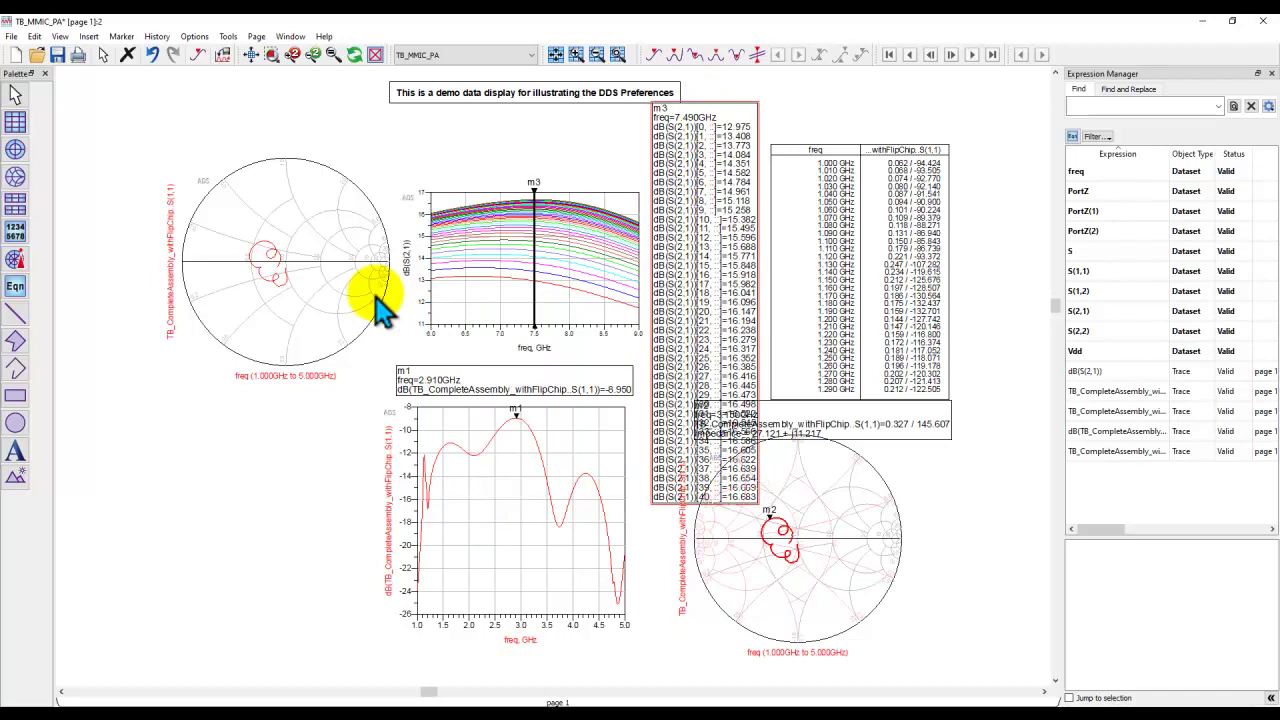
Add marker m4 on the left Smith chart trace at 3.190 GHz and reposition its readout above the chart
click(198, 55)
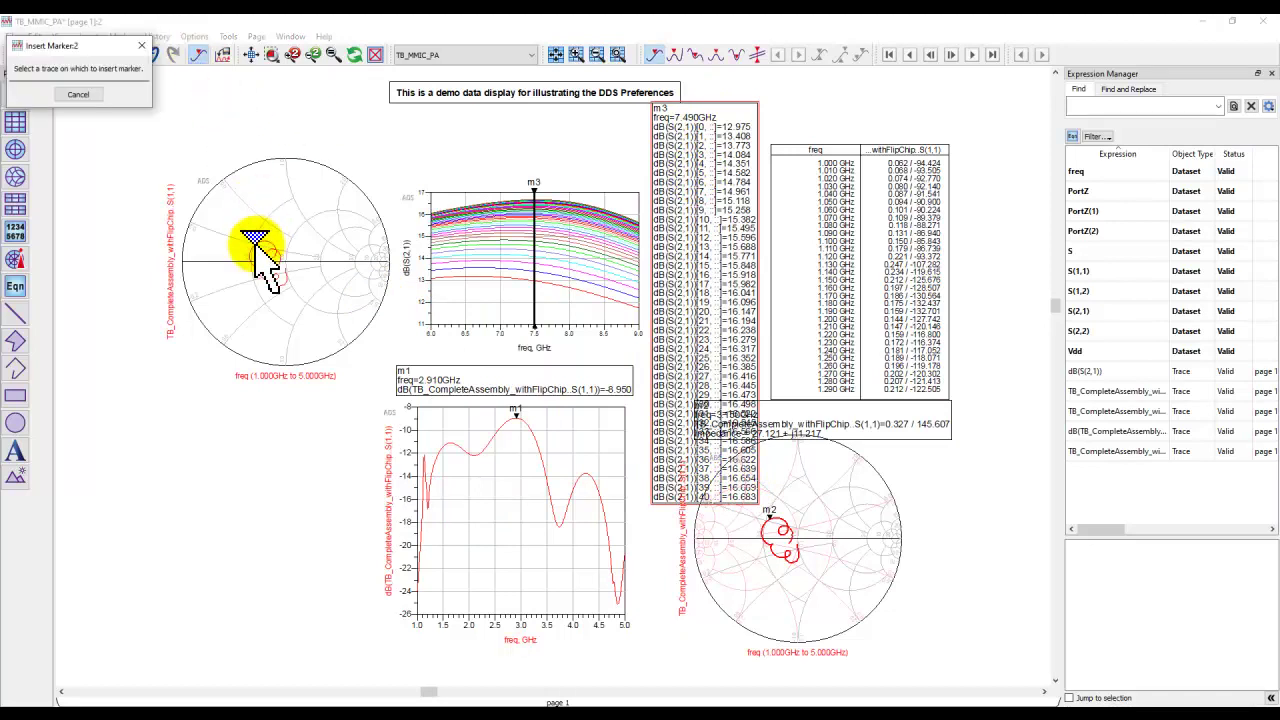
click(259, 240)
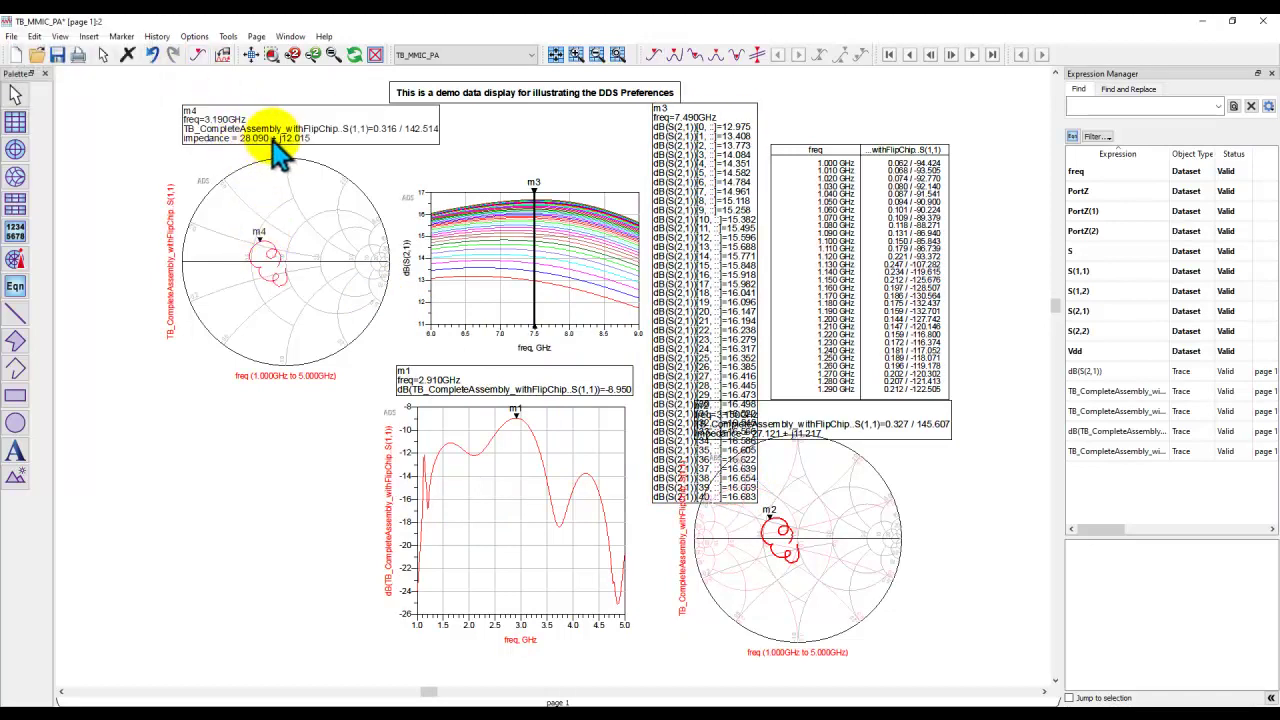
drag(268, 155, 250, 165)
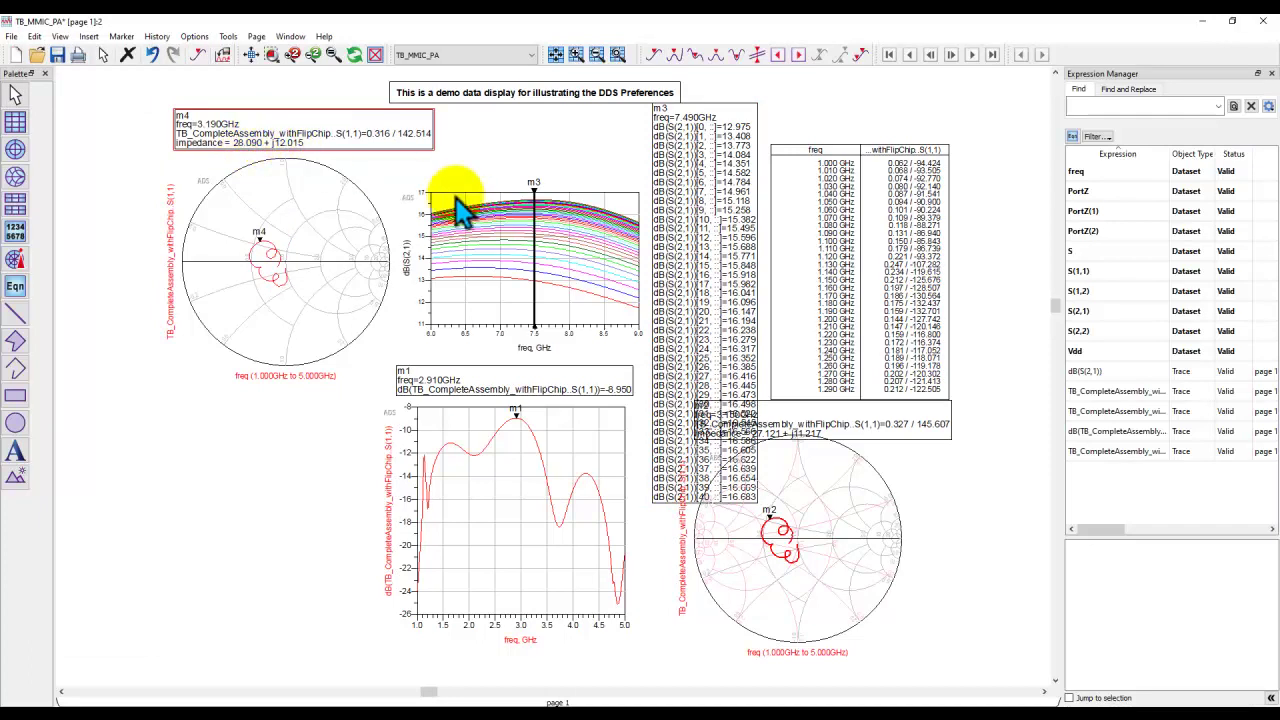
scroll(400, 198, right, 3)
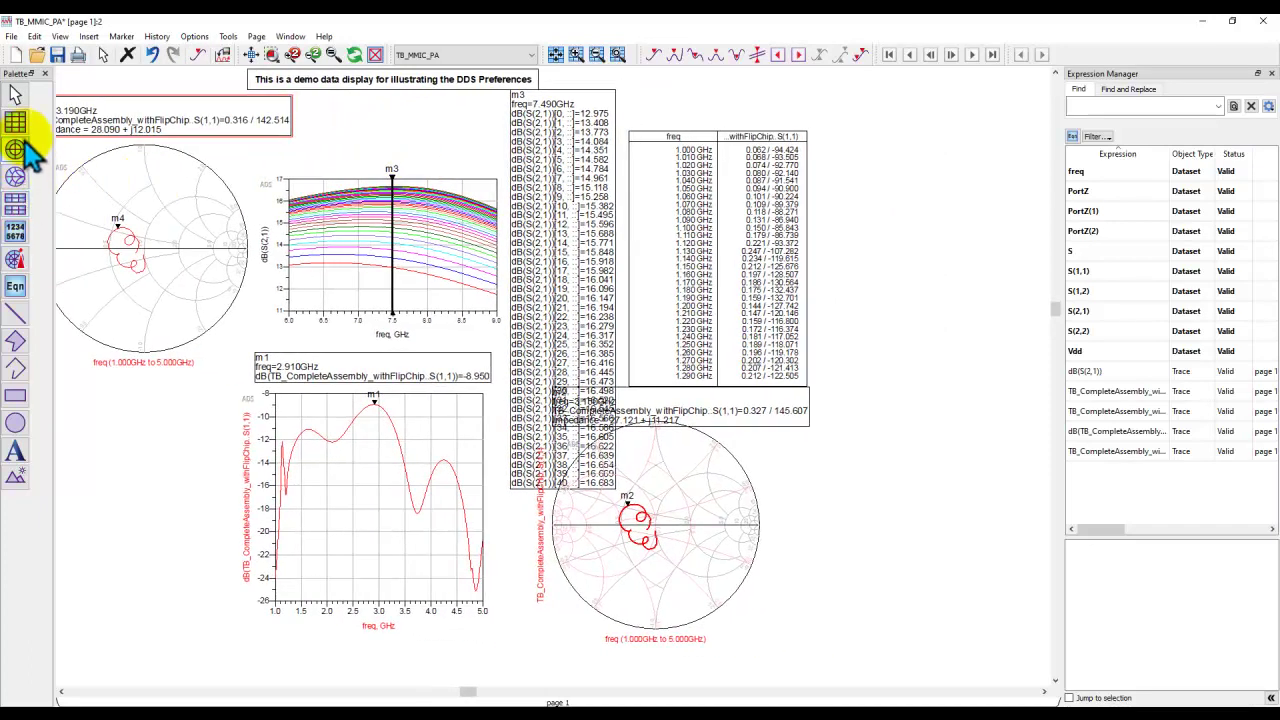
Add an S(1,1) list from TB_CompleteAssembly_withFlipChip showing Real/Imaginary values, then fit the page
click(15, 230)
click(816, 135)
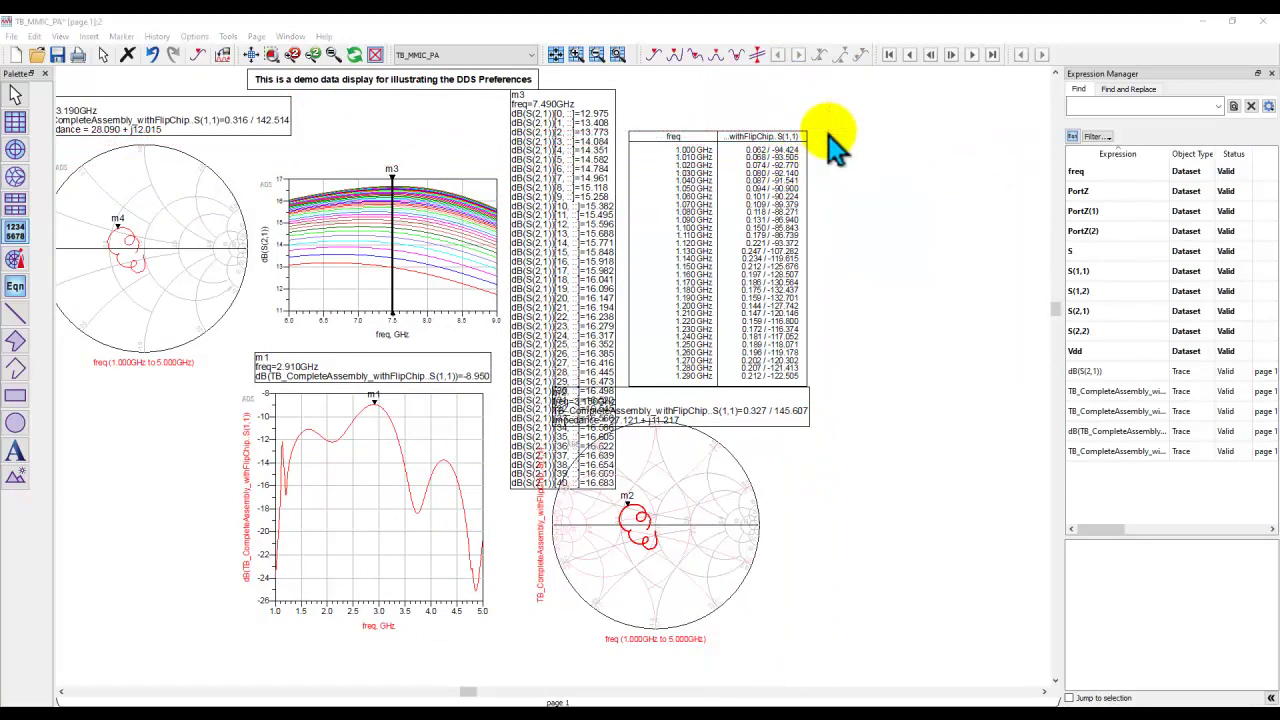
click(592, 290)
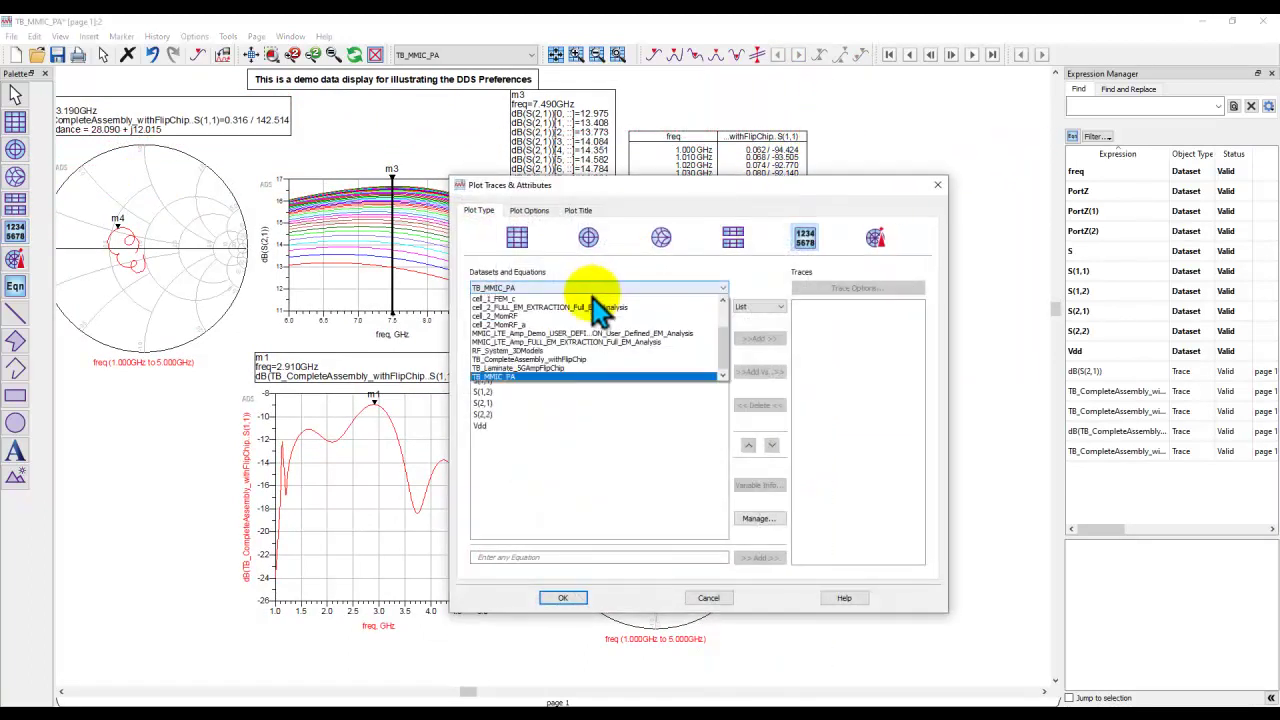
click(586, 362)
scroll(607, 427, down, 5)
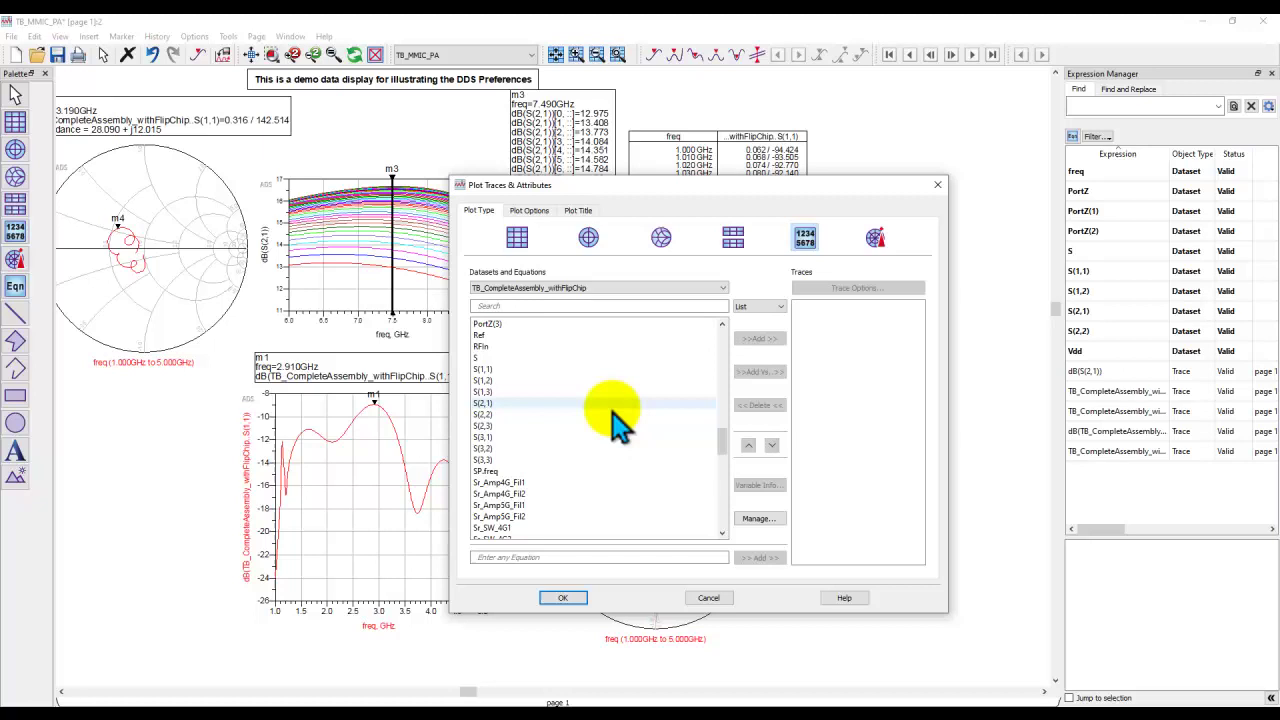
double_click(531, 369)
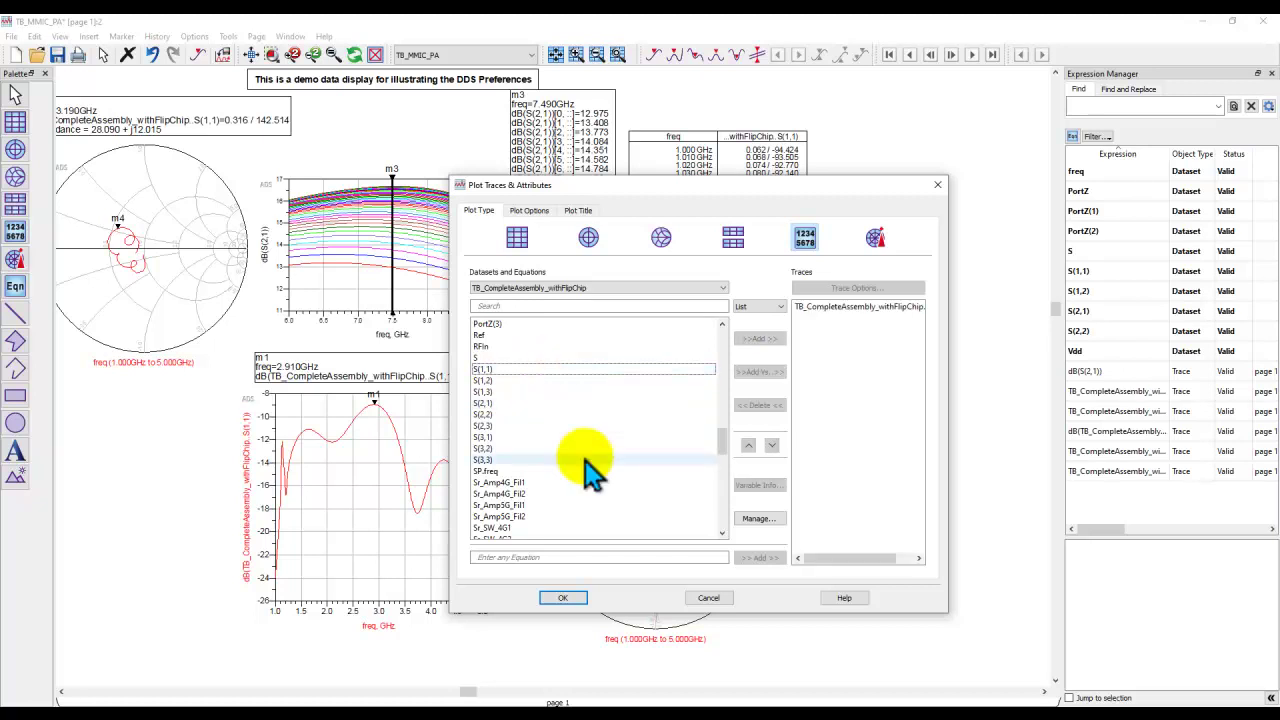
click(562, 597)
scroll(640, 345, up, 3)
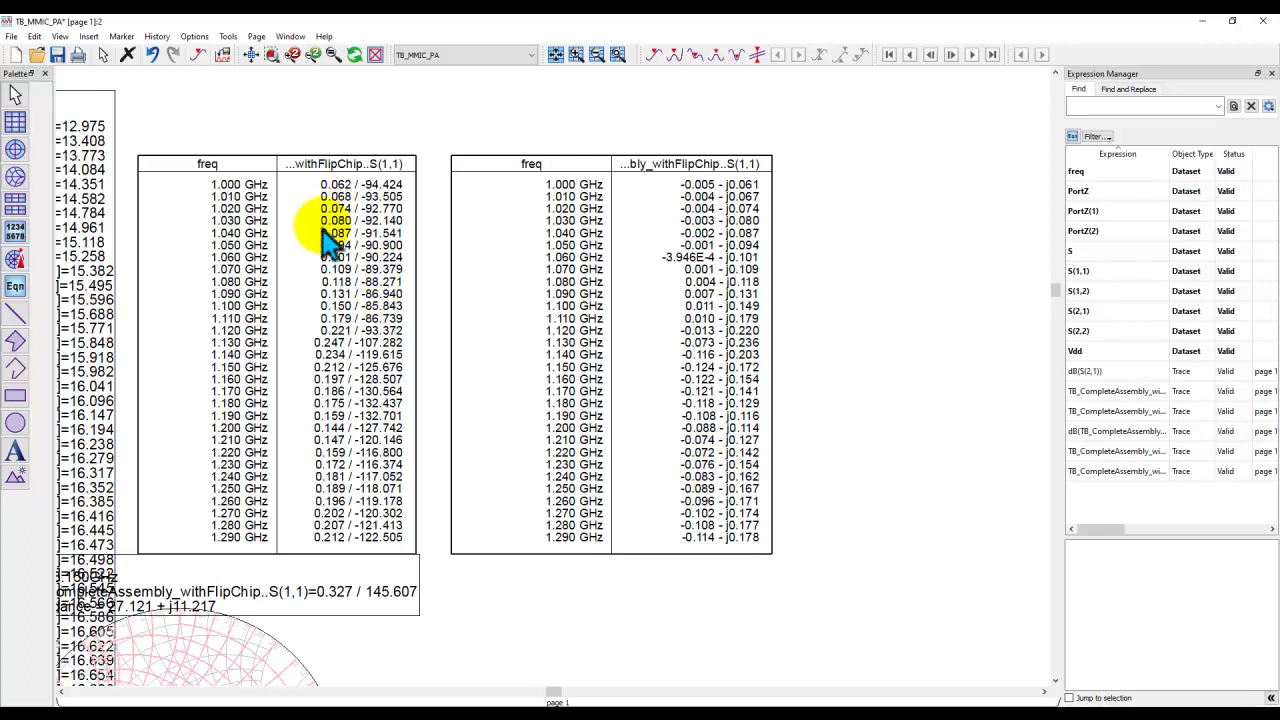
click(262, 56)
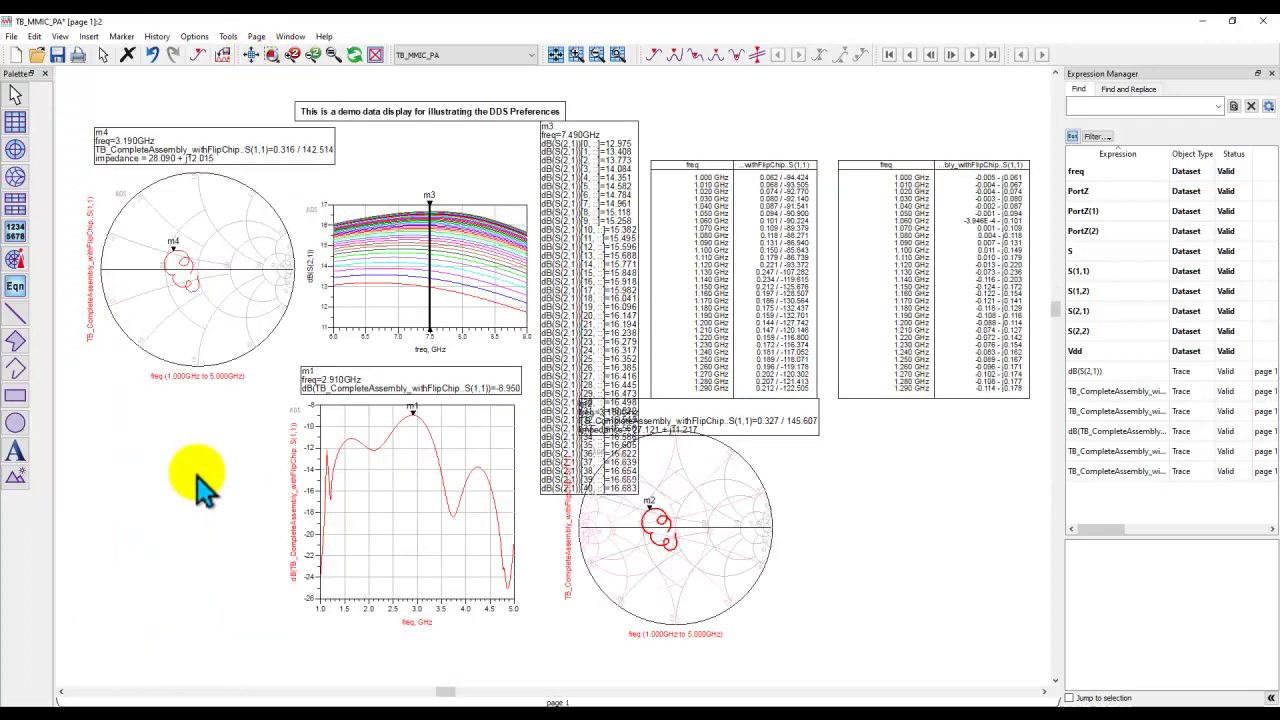